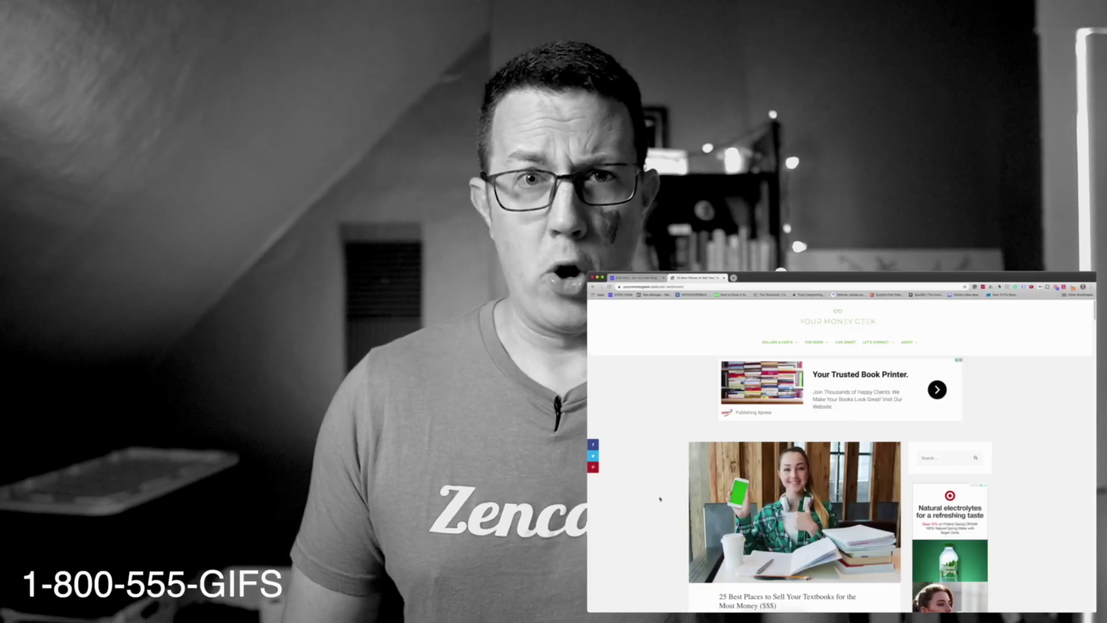
# Step: Bring up GIPHY's GIF Maker upload page alongside the Downloads folder's files
pyautogui.scroll(-15, 658, 485)
pyautogui.scroll(-10, 657, 485)
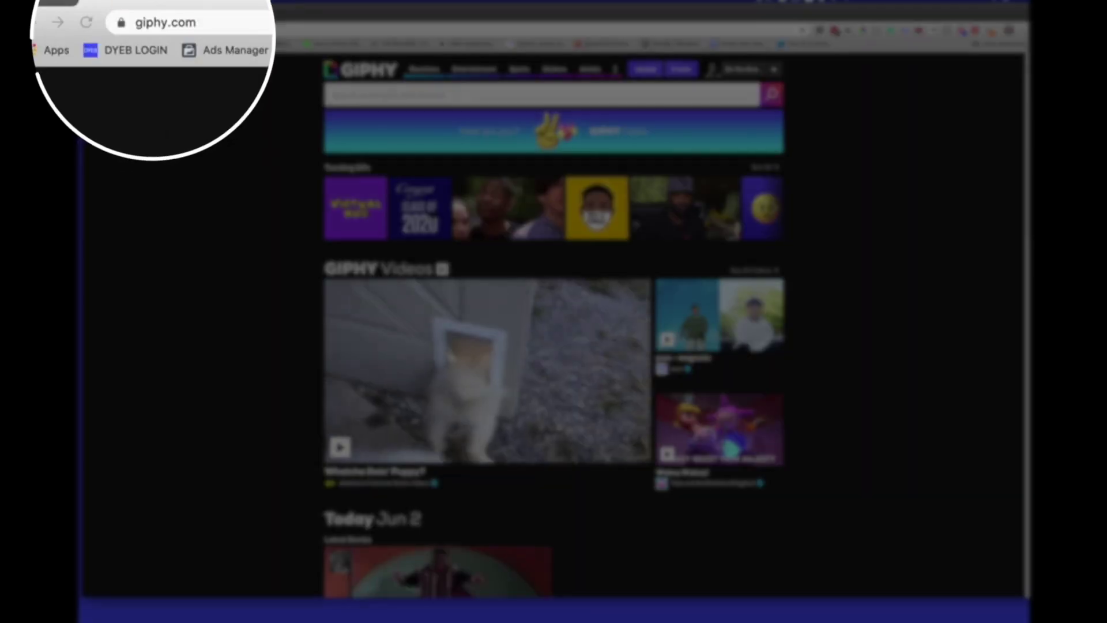
pyautogui.moveTo(740, 76)
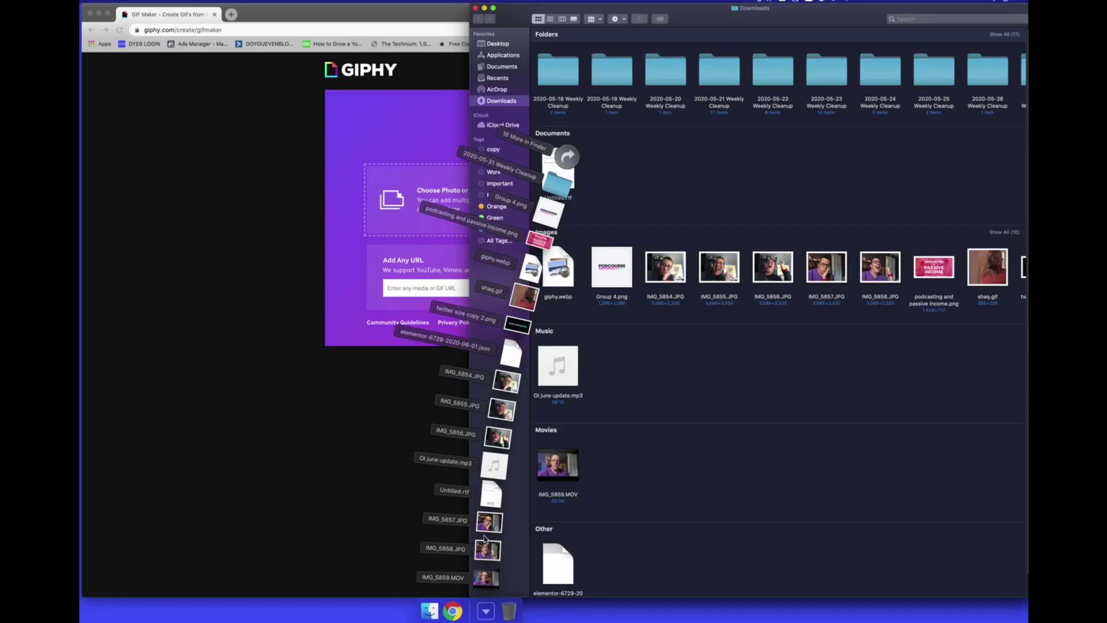
# Step: Load two Downloads photos into a GIF Maker slideshow with a 2.4-second image duration
pyautogui.click(251, 279)
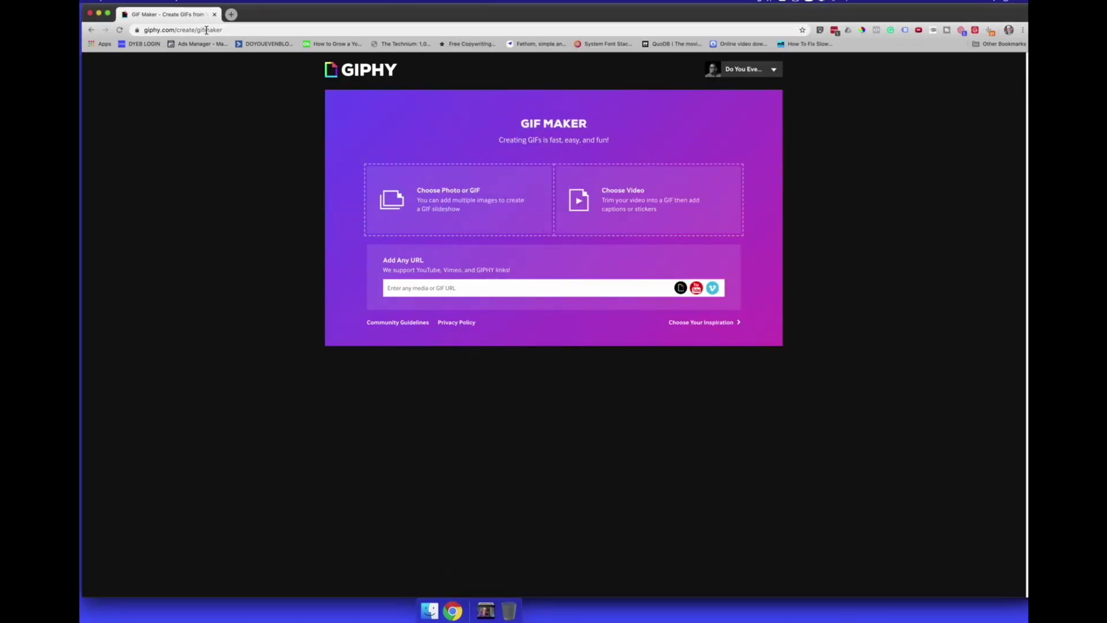
pyautogui.moveTo(717, 264); pyautogui.dragTo(430, 219)
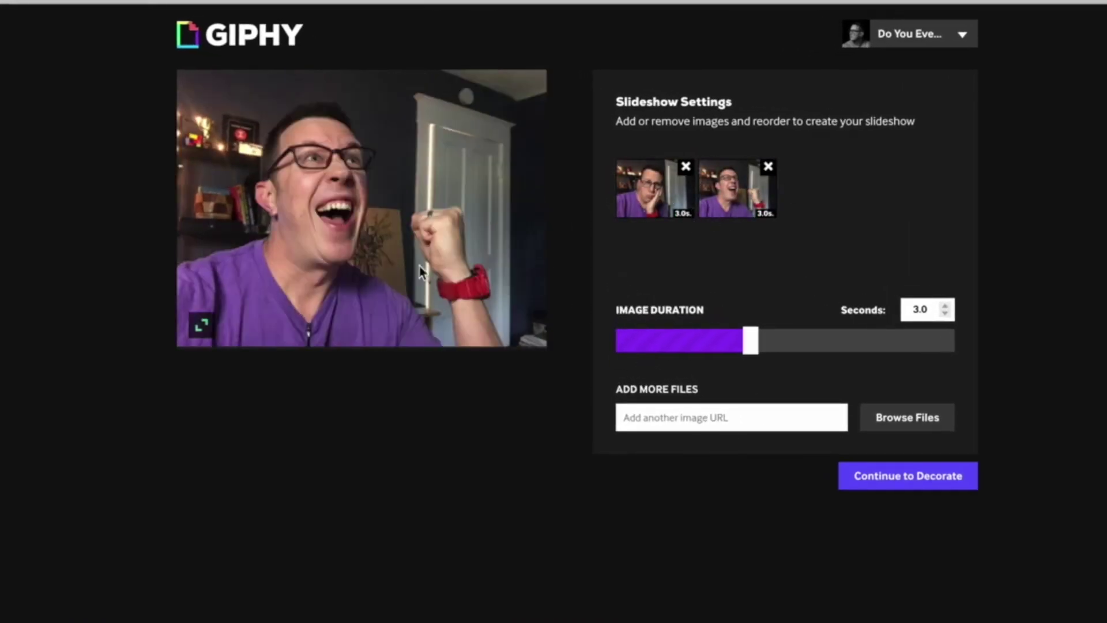
pyautogui.moveTo(749, 342); pyautogui.dragTo(728, 349)
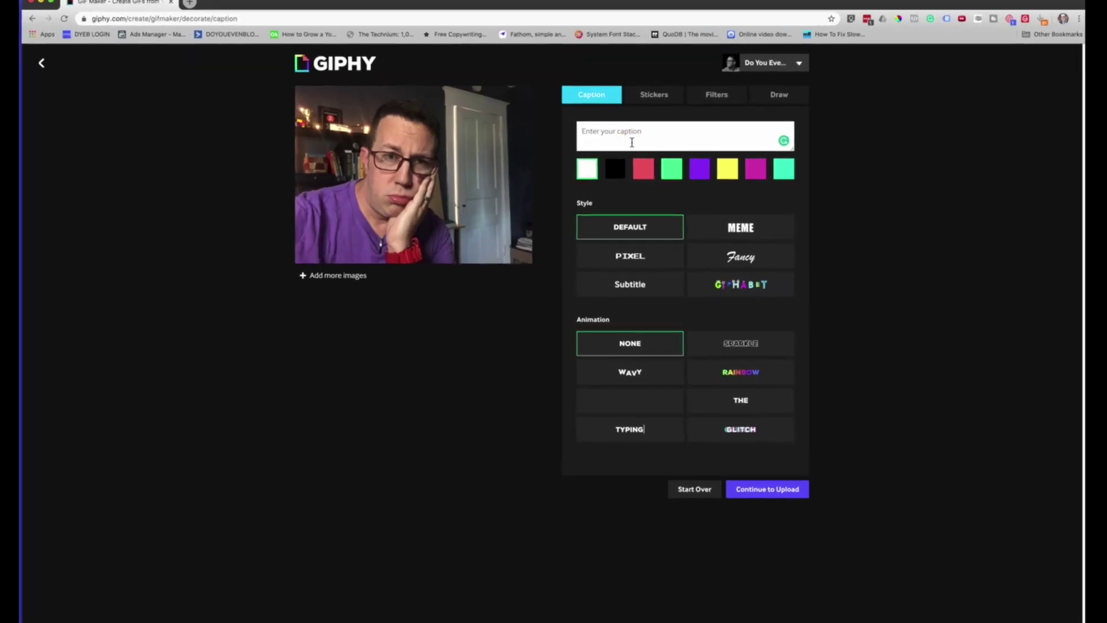
# Step: Add a green 'WITH GIFS' caption positioned low on the slideshow
pyautogui.click(633, 143)
pyautogui.write('WITH GIFS')
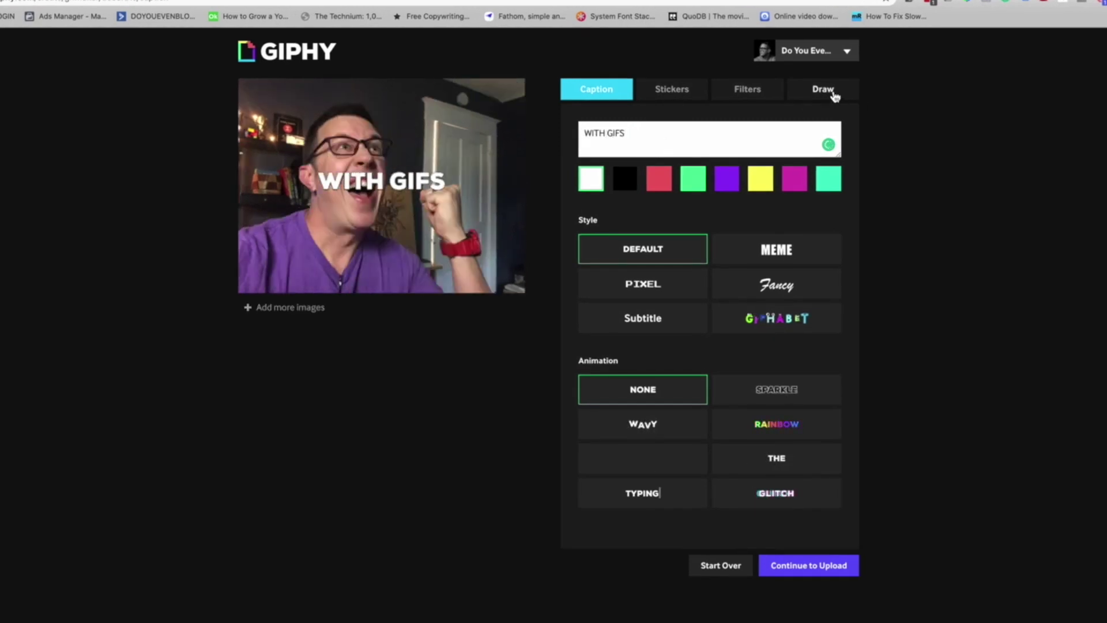
pyautogui.moveTo(360, 191); pyautogui.dragTo(351, 246)
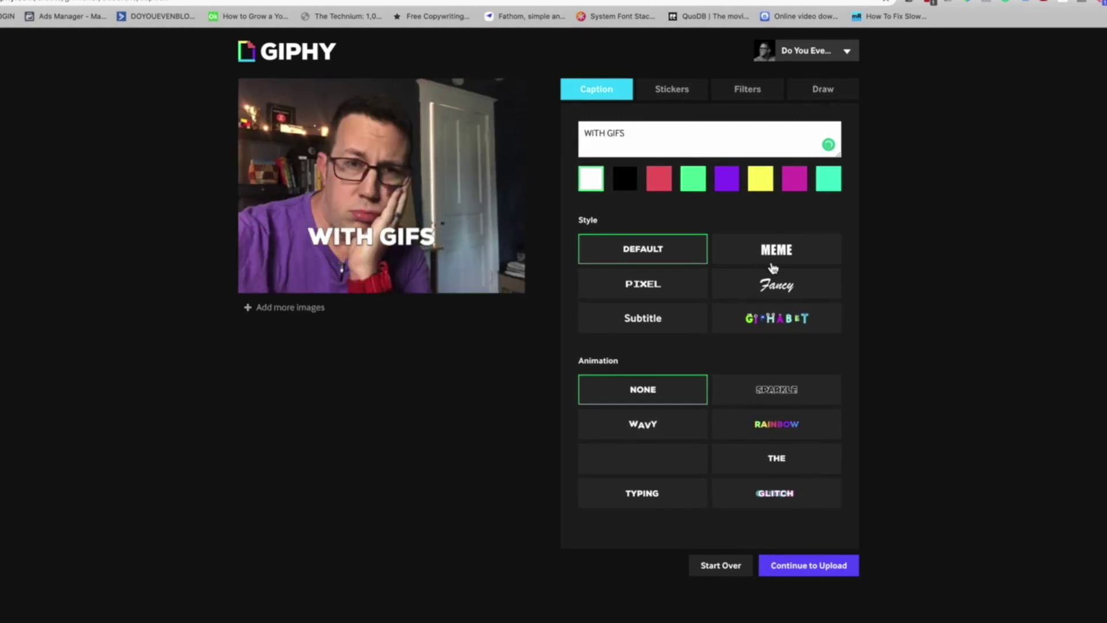
pyautogui.click(686, 285)
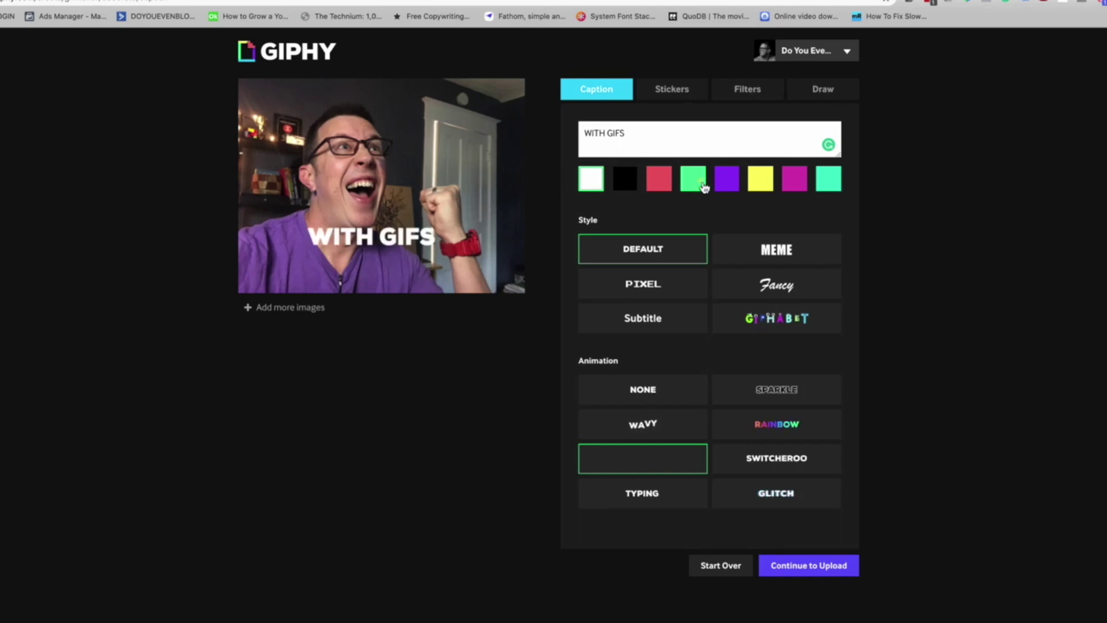
pyautogui.click(685, 92)
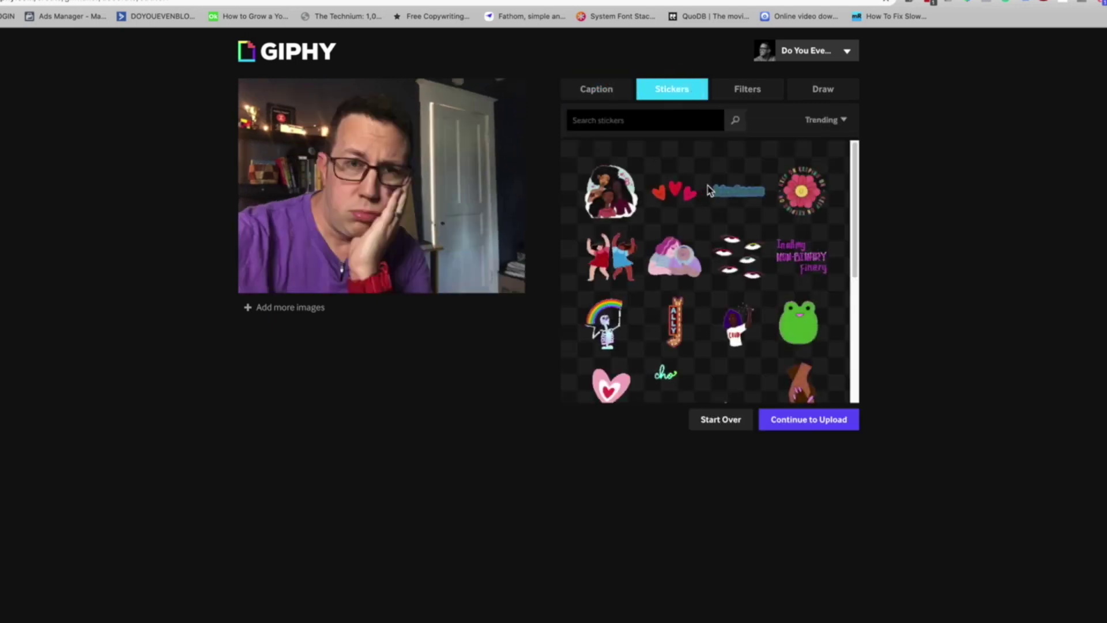
# Step: Add the rainbow hearts sticker, try the black-and-white filter, and continue to upload details
pyautogui.click(737, 185)
pyautogui.click(750, 93)
pyautogui.click(628, 243)
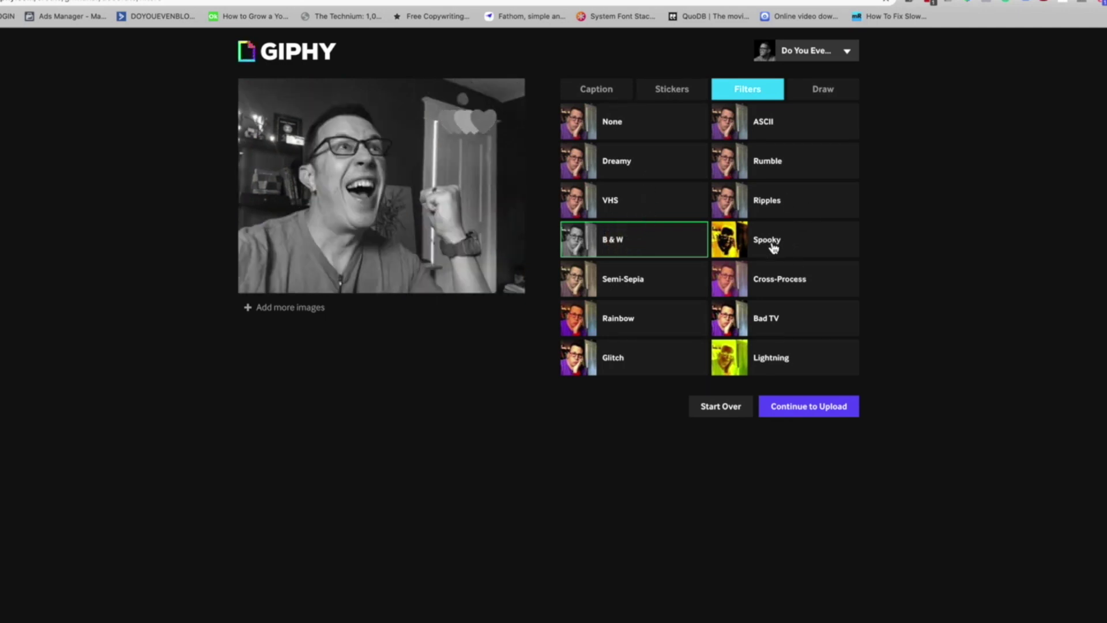
pyautogui.click(831, 87)
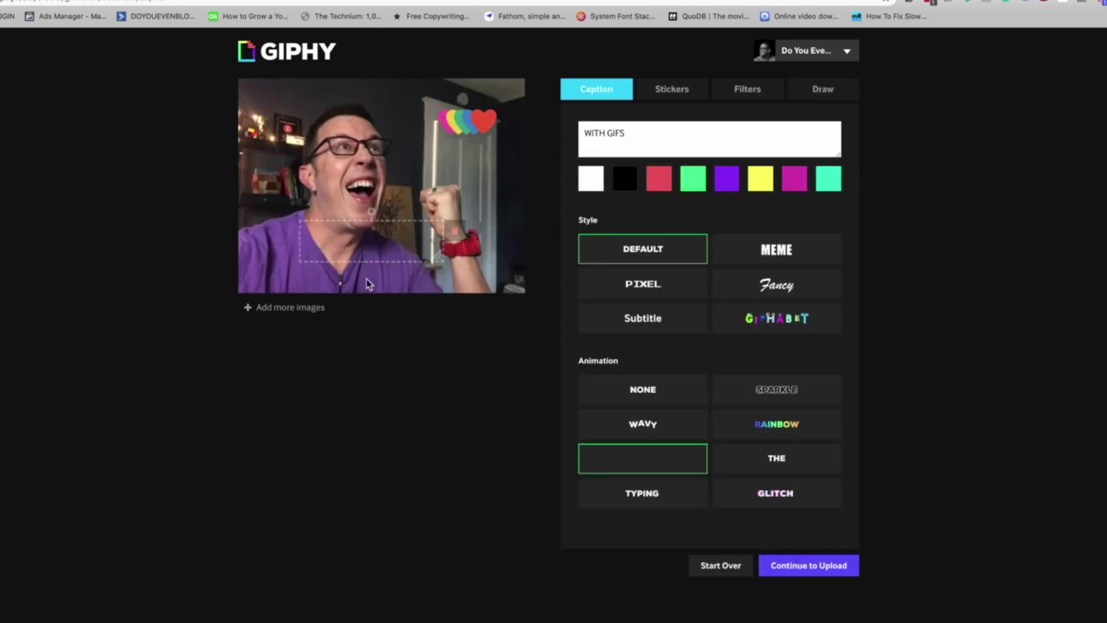
pyautogui.click(808, 566)
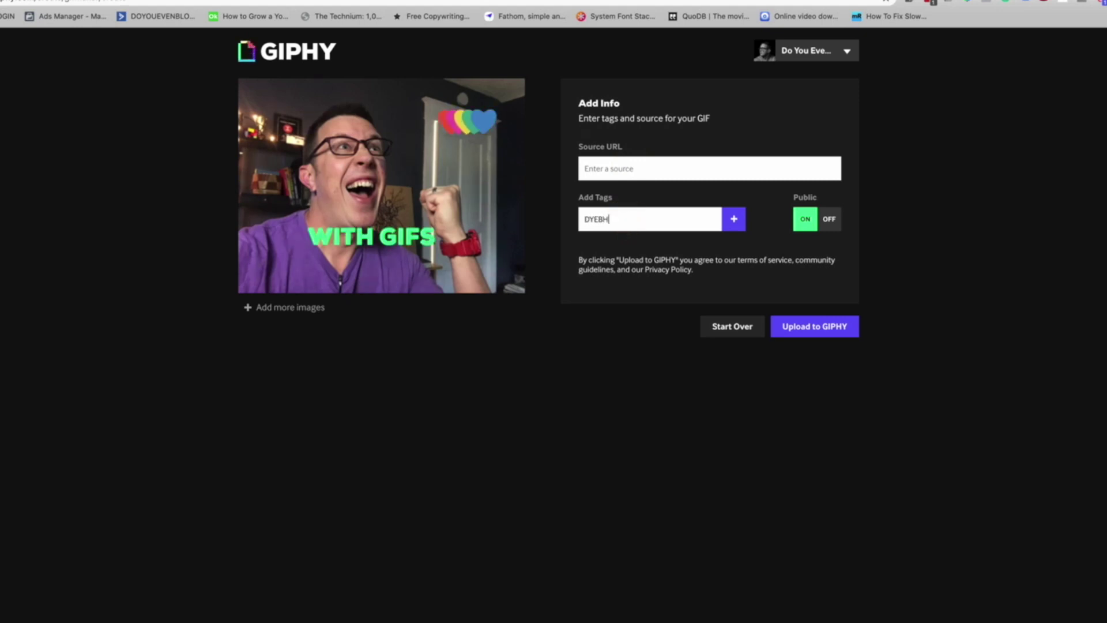
# Step: Tag the GIF with dyeb and DO YOU EVEN BLOG
pyautogui.press('Return')
pyautogui.write('DO YOU EVEN BLOG')
pyautogui.press('Return')
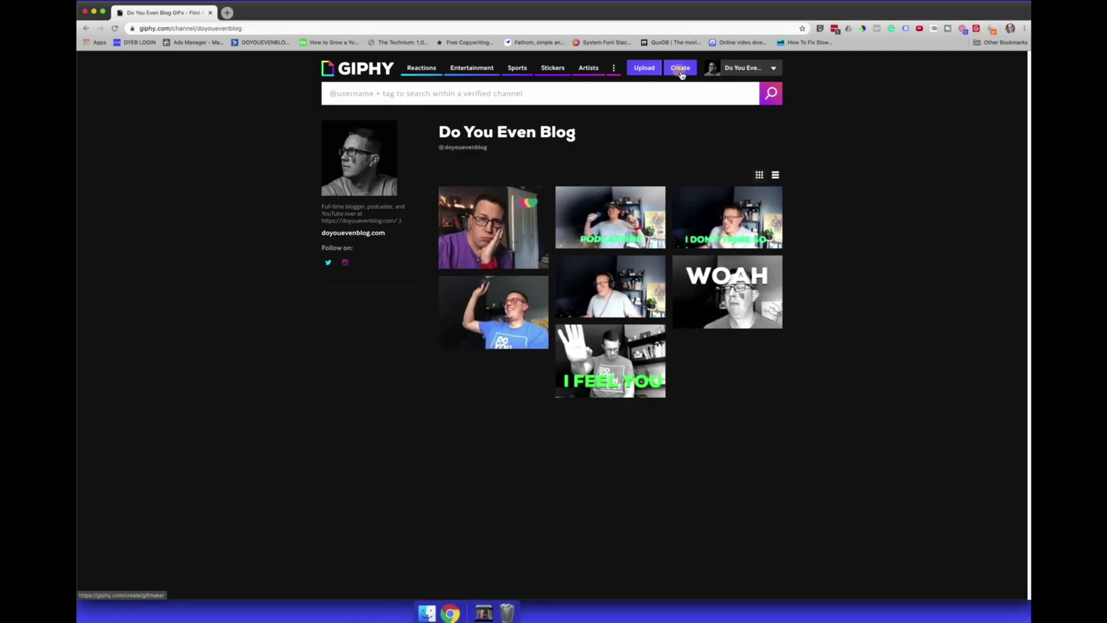
# Step: Start a new GIF by loading the video from Downloads into GIF Maker
pyautogui.click(681, 69)
pyautogui.click(488, 616)
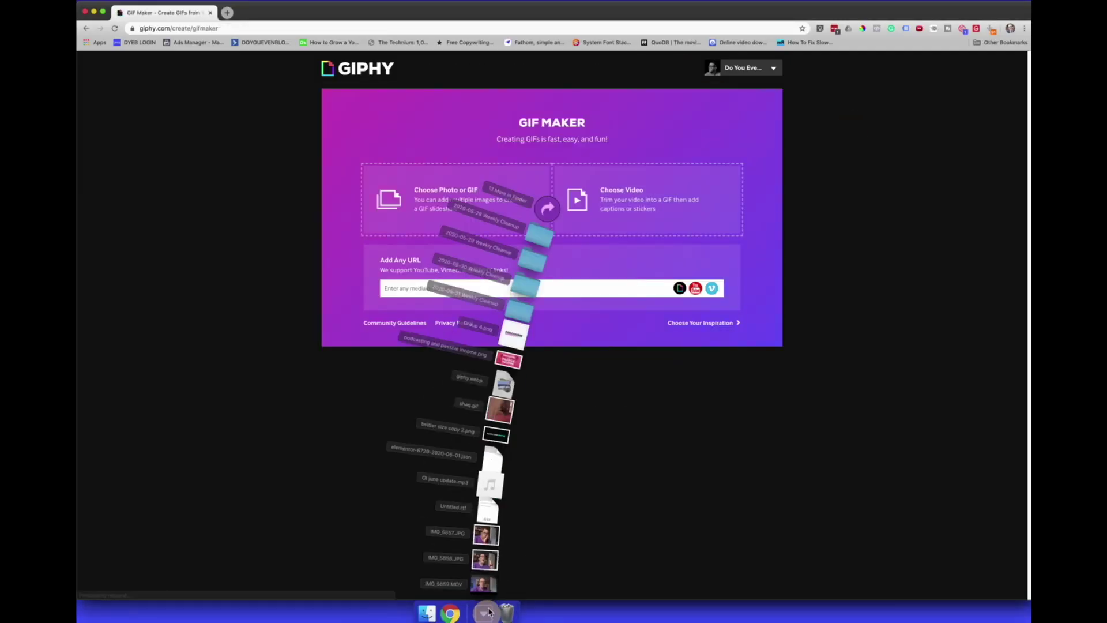
pyautogui.moveTo(489, 590); pyautogui.dragTo(626, 237)
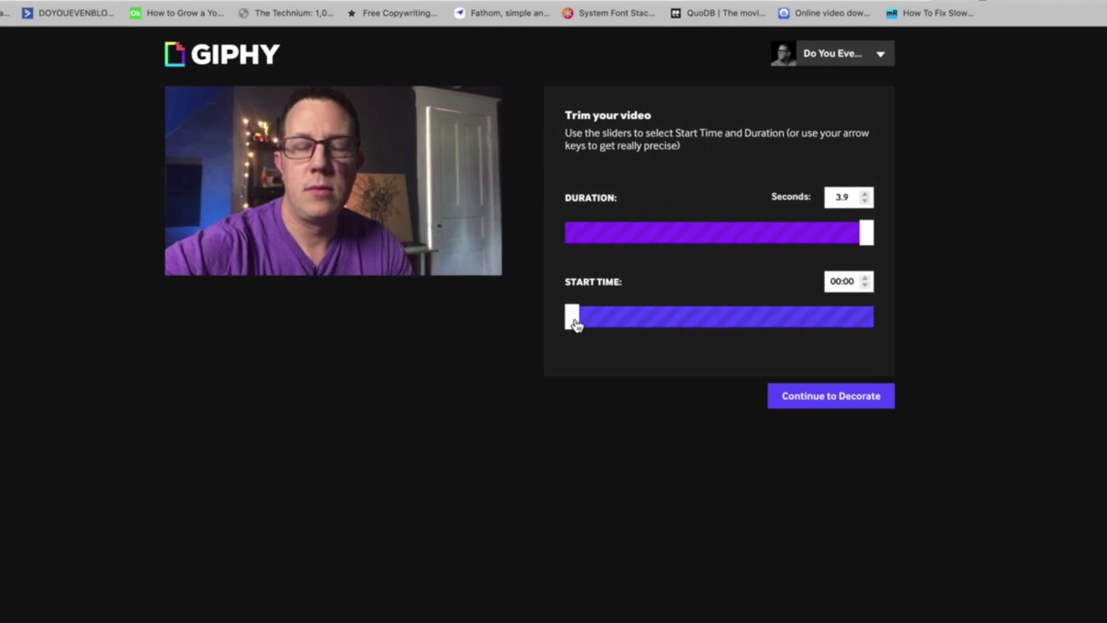
# Step: Trim the video clip to 1.8 seconds starting about one second in
pyautogui.moveTo(575, 324); pyautogui.dragTo(601, 331)
pyautogui.moveTo(871, 236); pyautogui.dragTo(709, 241)
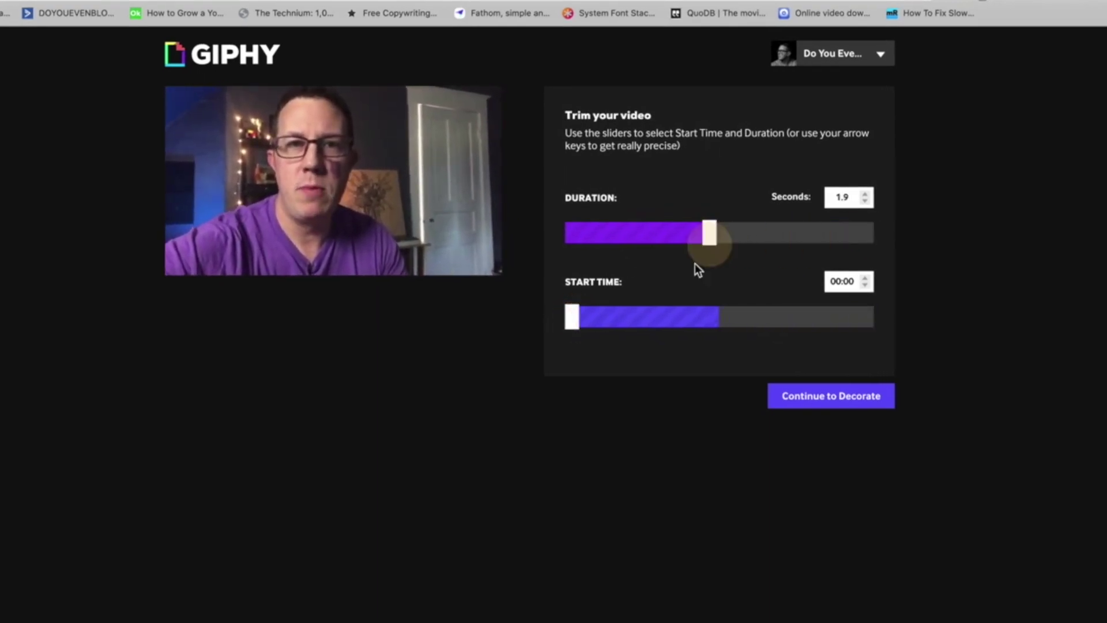
pyautogui.moveTo(582, 330); pyautogui.dragTo(645, 332)
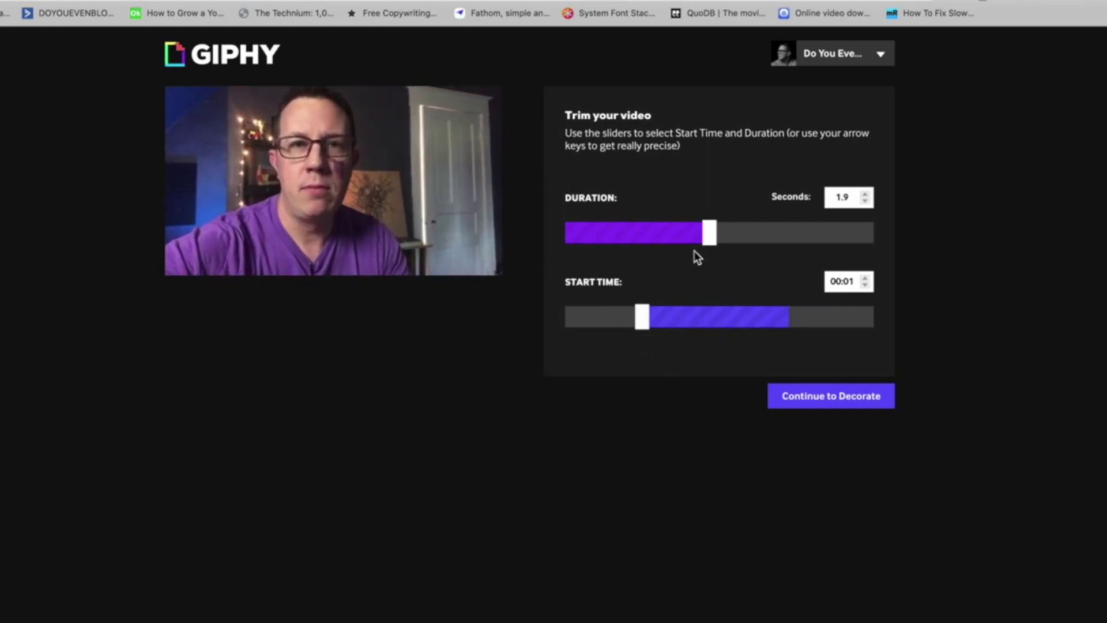
pyautogui.moveTo(711, 240); pyautogui.dragTo(706, 243)
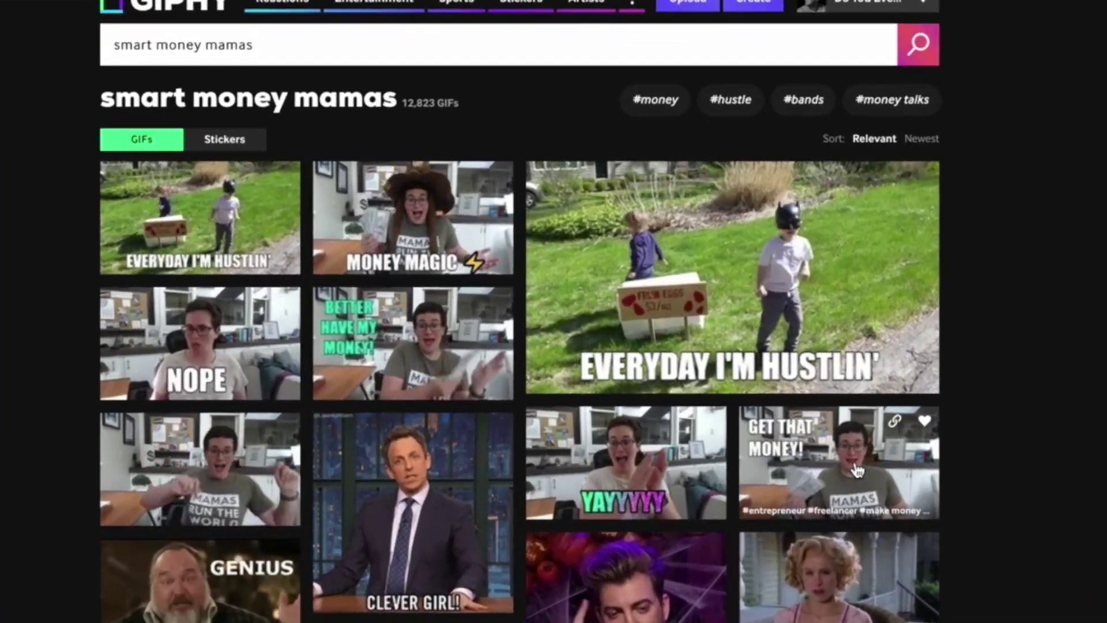
# Step: Trim the video clip to 1.3 seconds, nudge its start slightly later, and continue to decorating
pyautogui.click(737, 325)
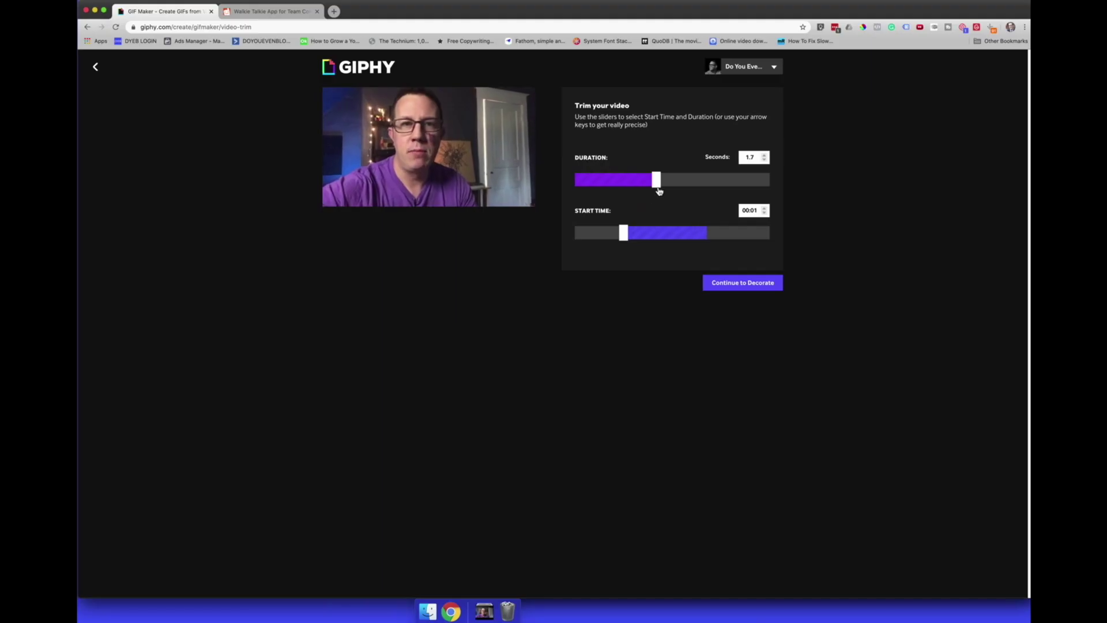
pyautogui.moveTo(658, 182); pyautogui.dragTo(650, 183)
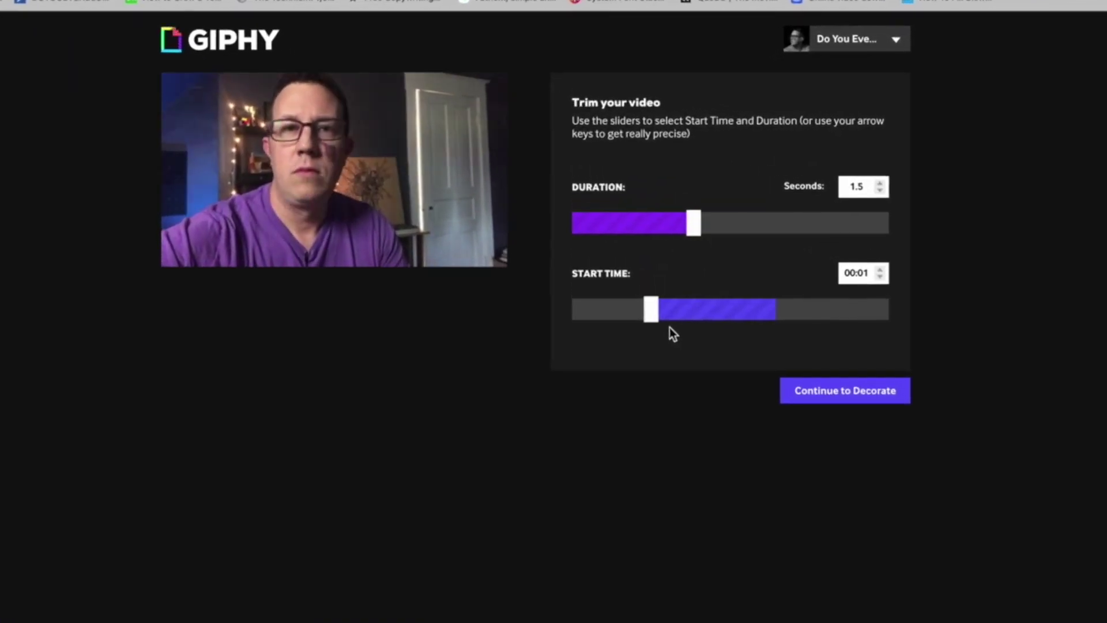
pyautogui.moveTo(692, 223); pyautogui.dragTo(678, 222)
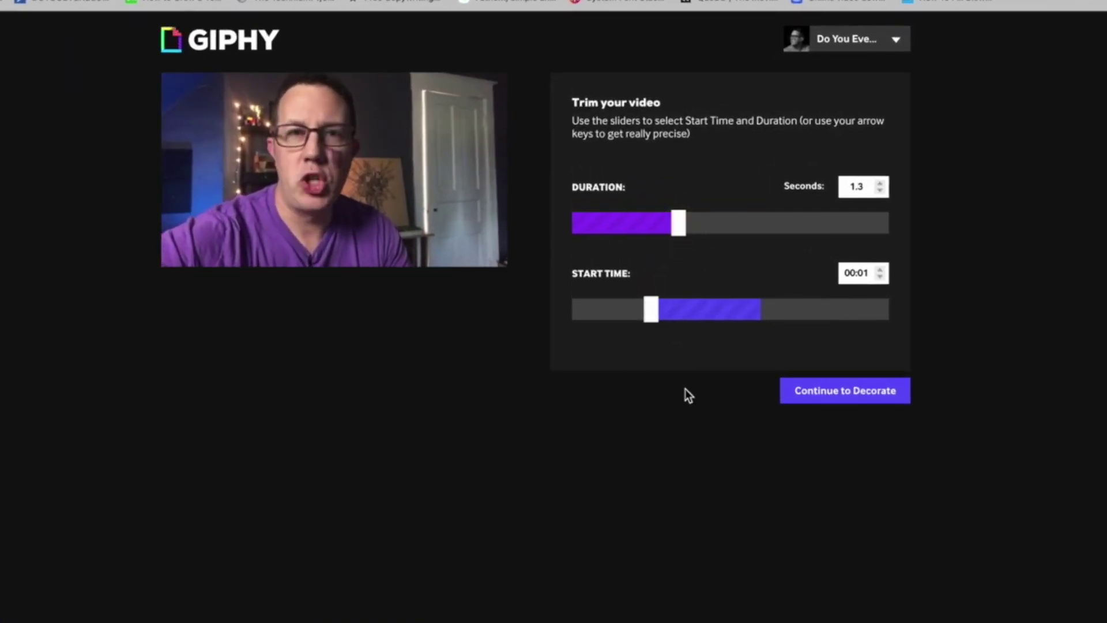
pyautogui.press('Right')
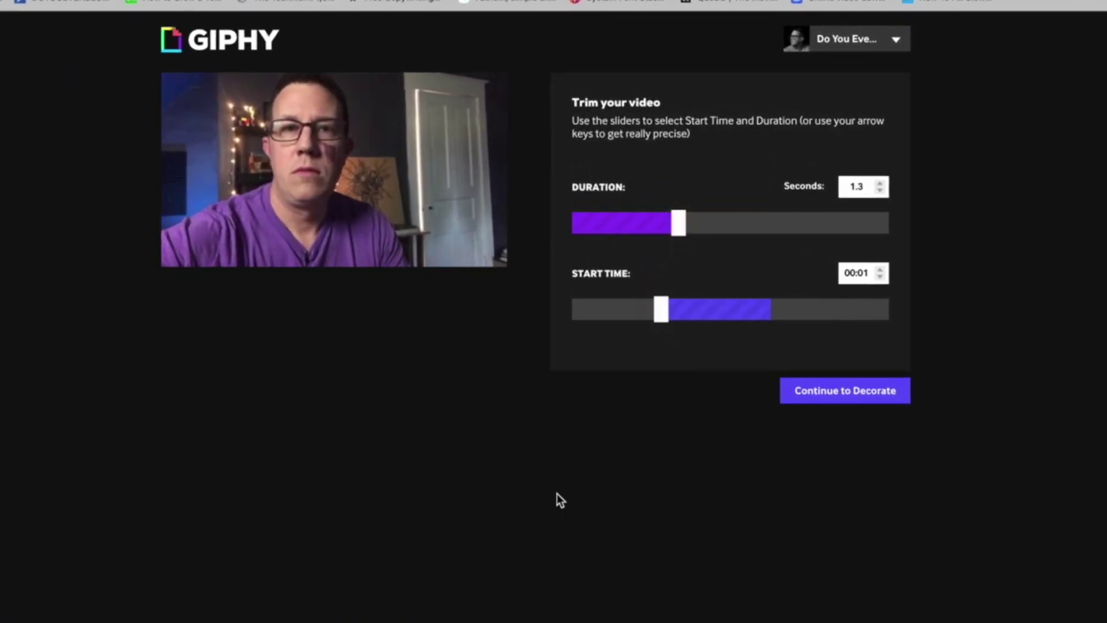
pyautogui.click(835, 403)
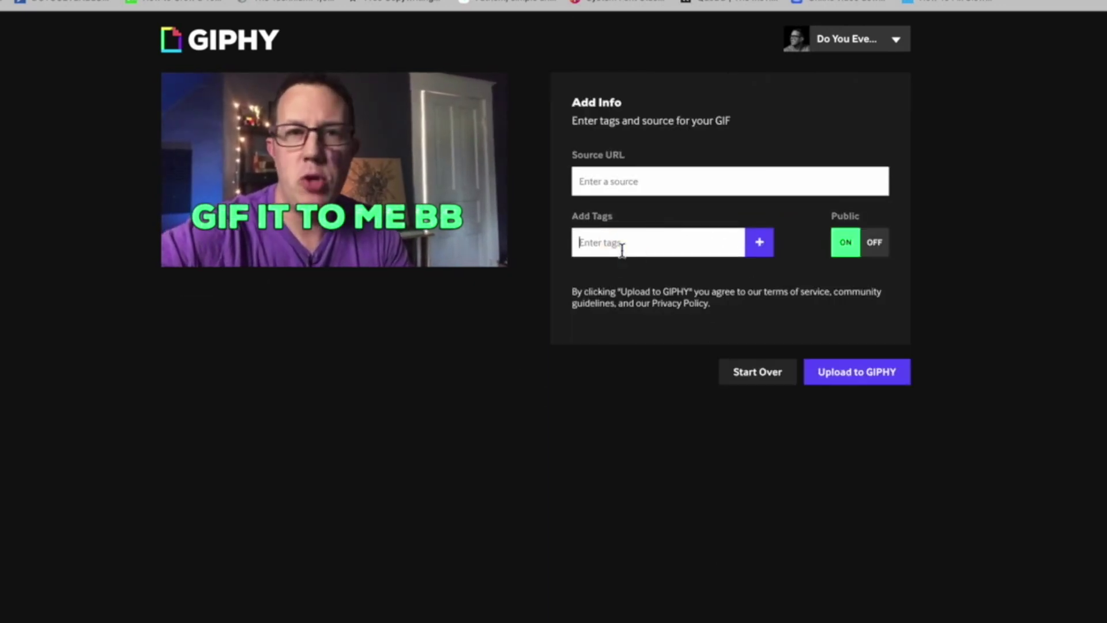
# Step: Add the tags dyeb and gif it to me baby to the GIF
pyautogui.write('eb')
pyautogui.press('Return')
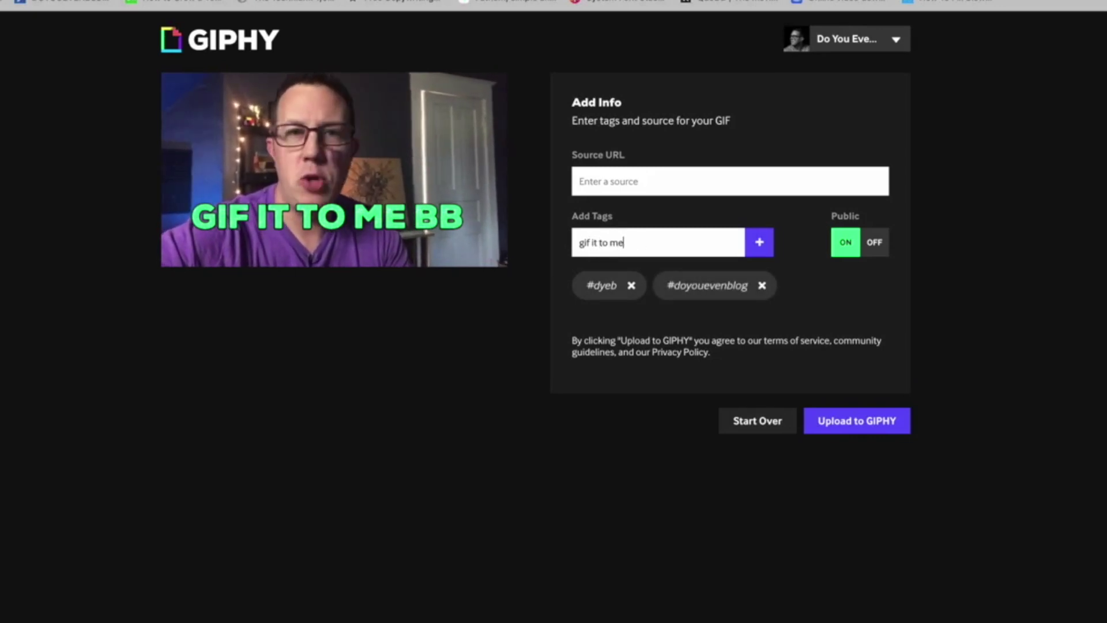
pyautogui.write('y')
pyautogui.press('Return')
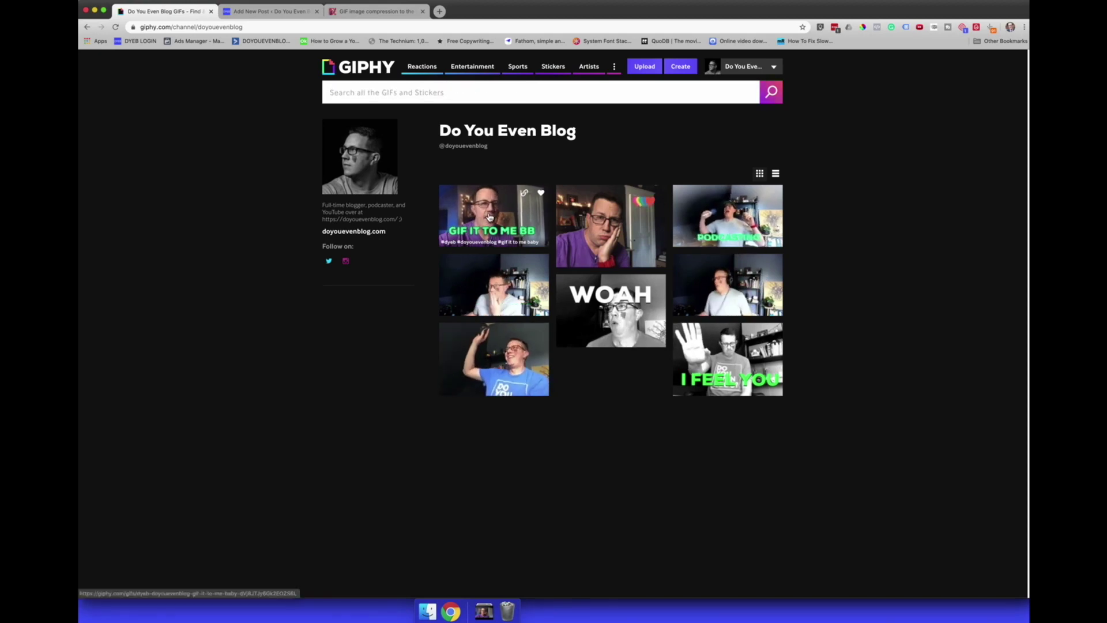
# Step: Open the GIF IT TO ME BB GIF's page and view its download, share and embed options
pyautogui.click(489, 217)
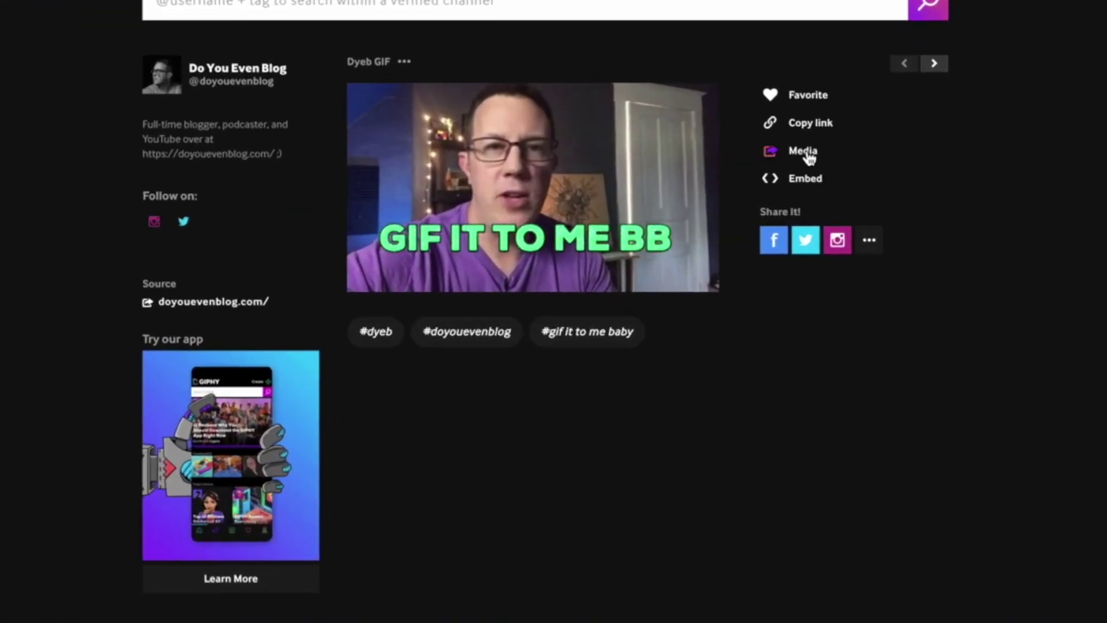
pyautogui.click(810, 157)
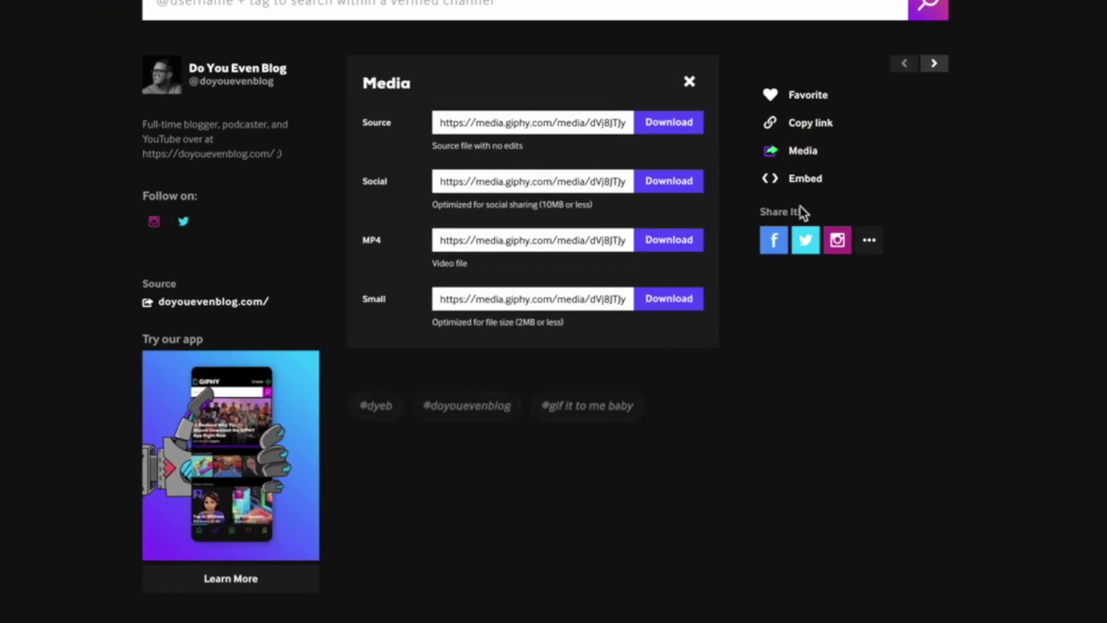
pyautogui.click(810, 125)
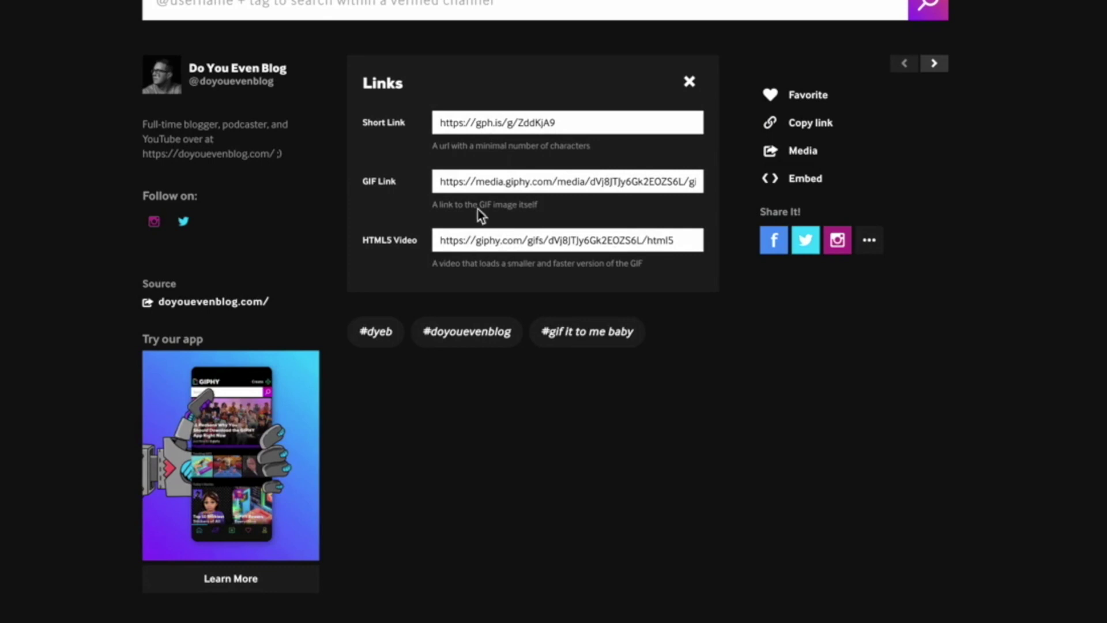
pyautogui.click(808, 183)
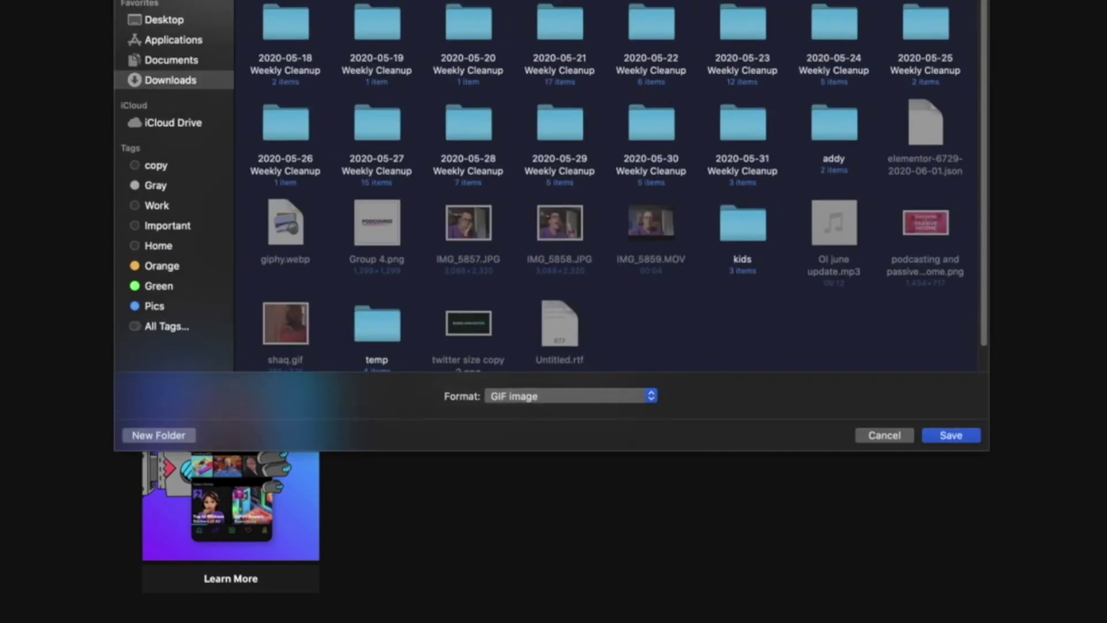
# Step: Save the GIF to Downloads and drop it into a new image block in the post
pyautogui.click(950, 436)
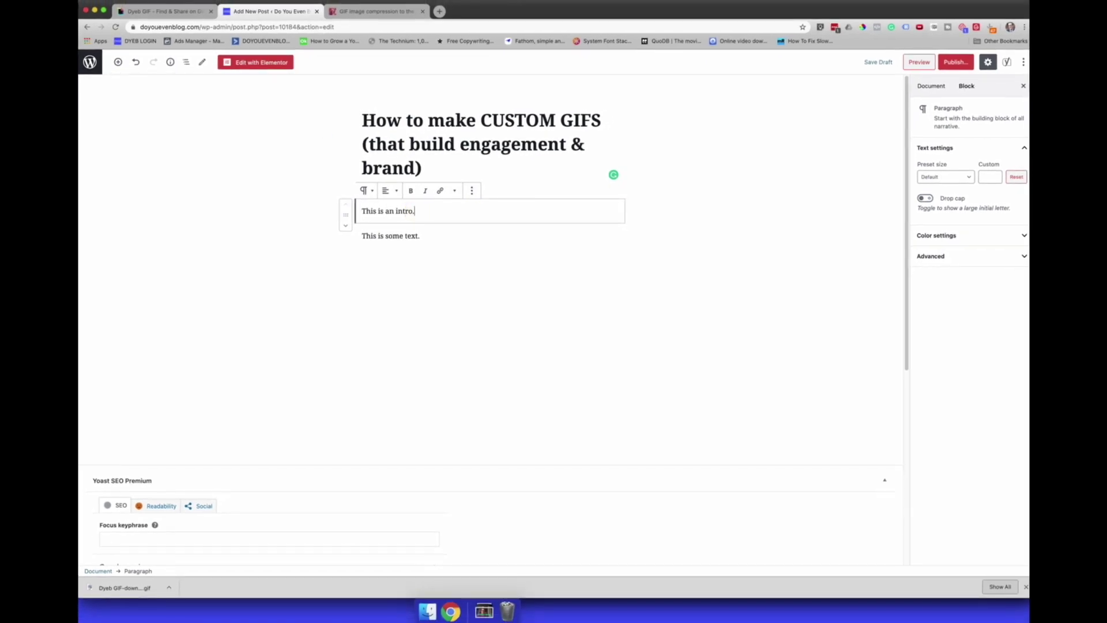
pyautogui.press('Return')
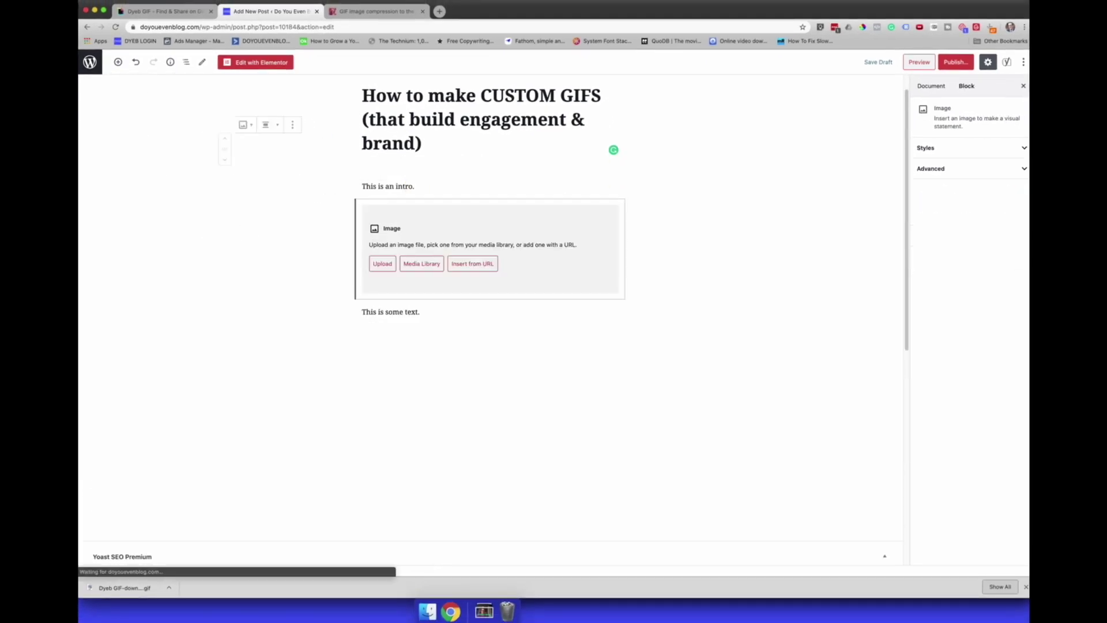
pyautogui.click(488, 617)
pyautogui.moveTo(486, 580); pyautogui.dragTo(524, 266)
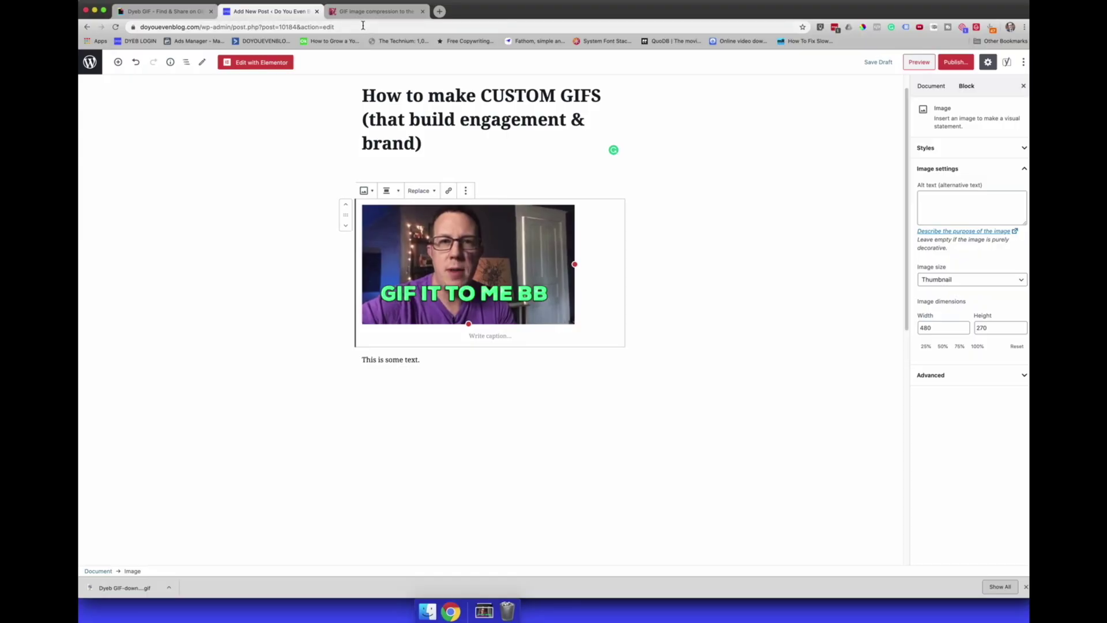
pyautogui.click(374, 12)
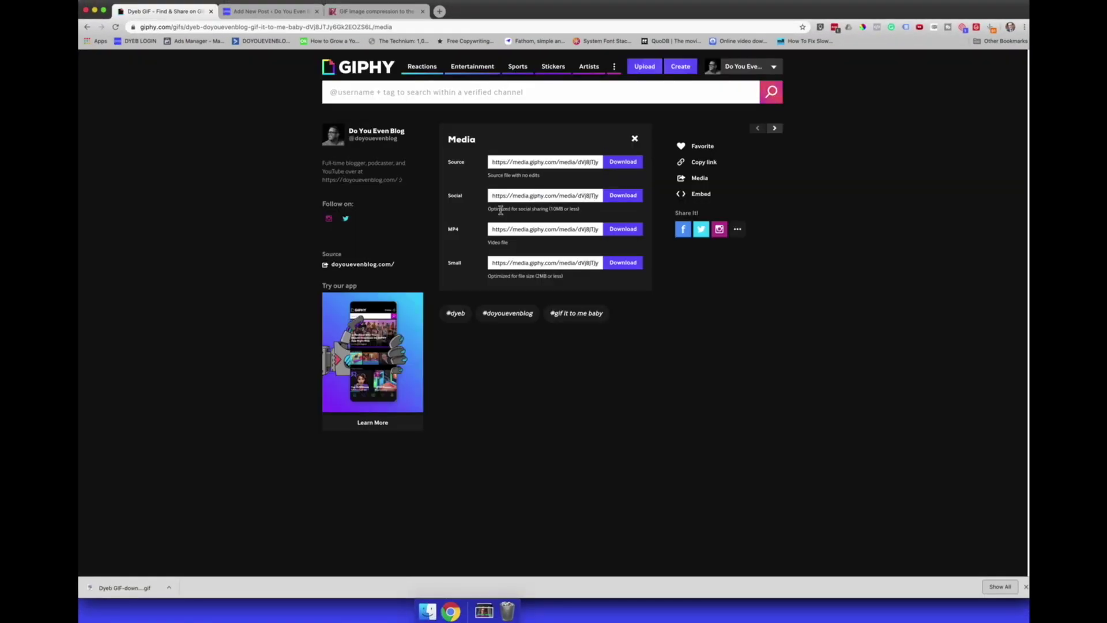
# Step: Download the compressed 1,083.51 kB caption GIF from Compress-Or-Die
pyautogui.click(368, 12)
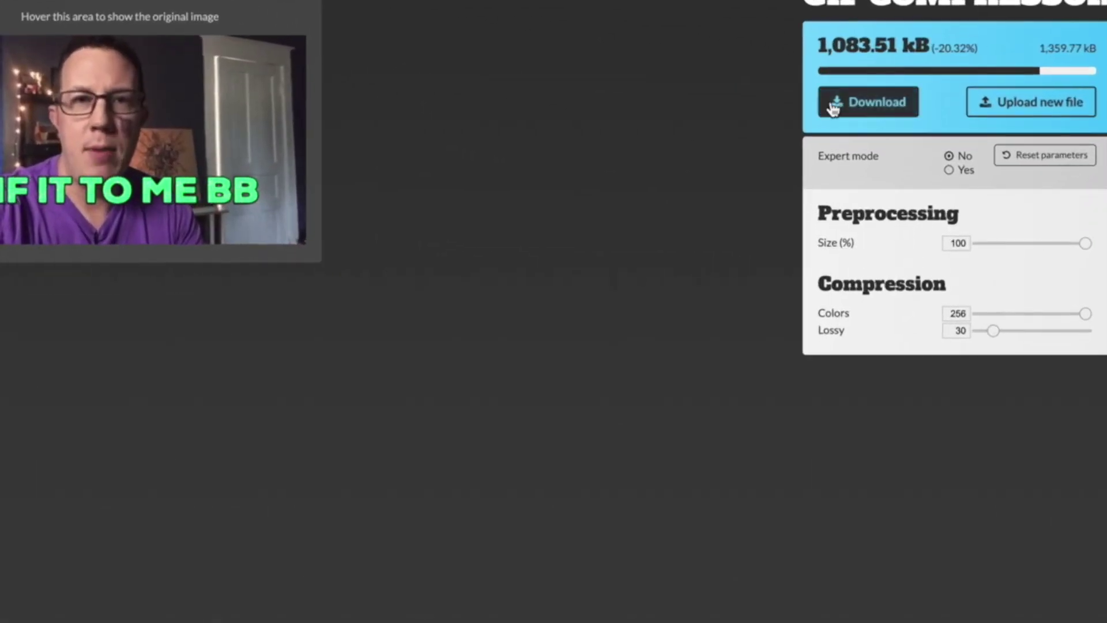
pyautogui.click(834, 108)
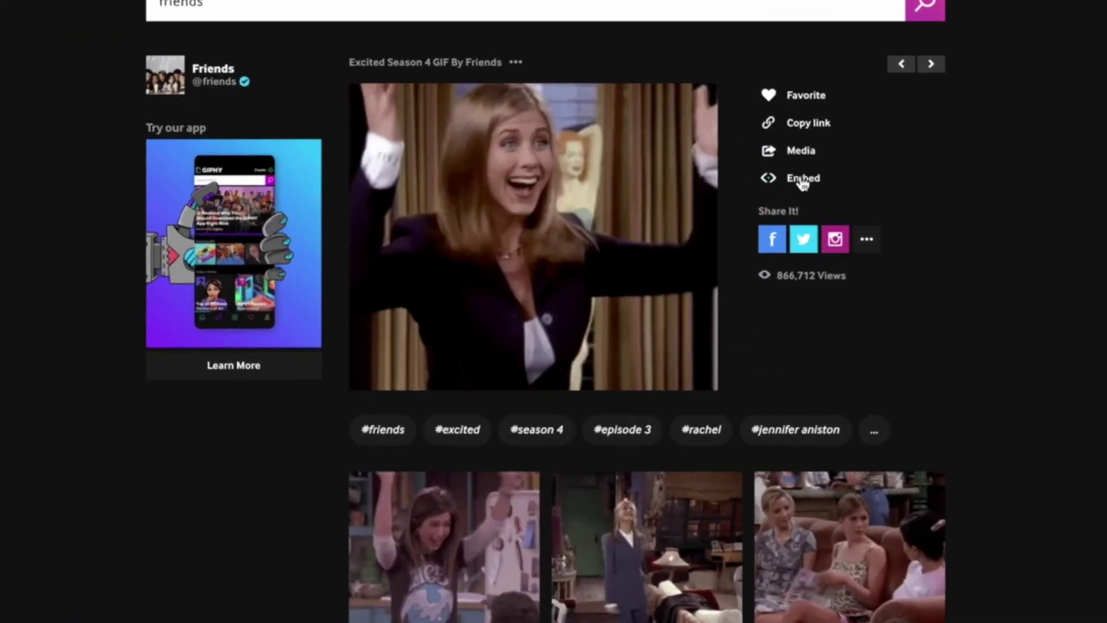
# Step: Check the Friends GIF's embed code, then view both GIFs in the WordPress post preview
pyautogui.click(802, 180)
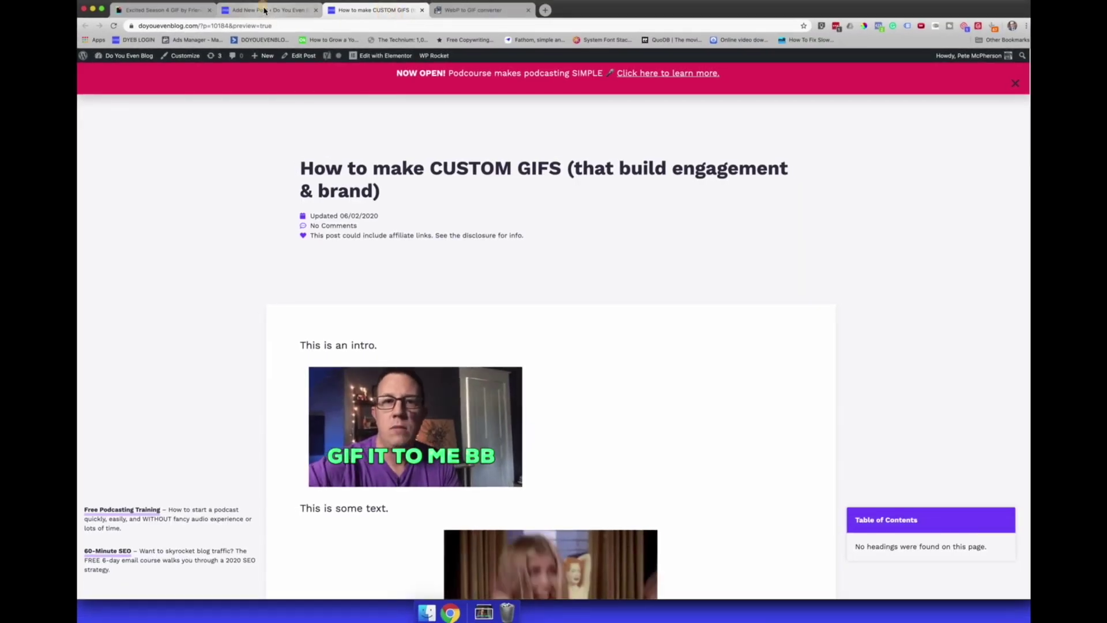
pyautogui.click(264, 11)
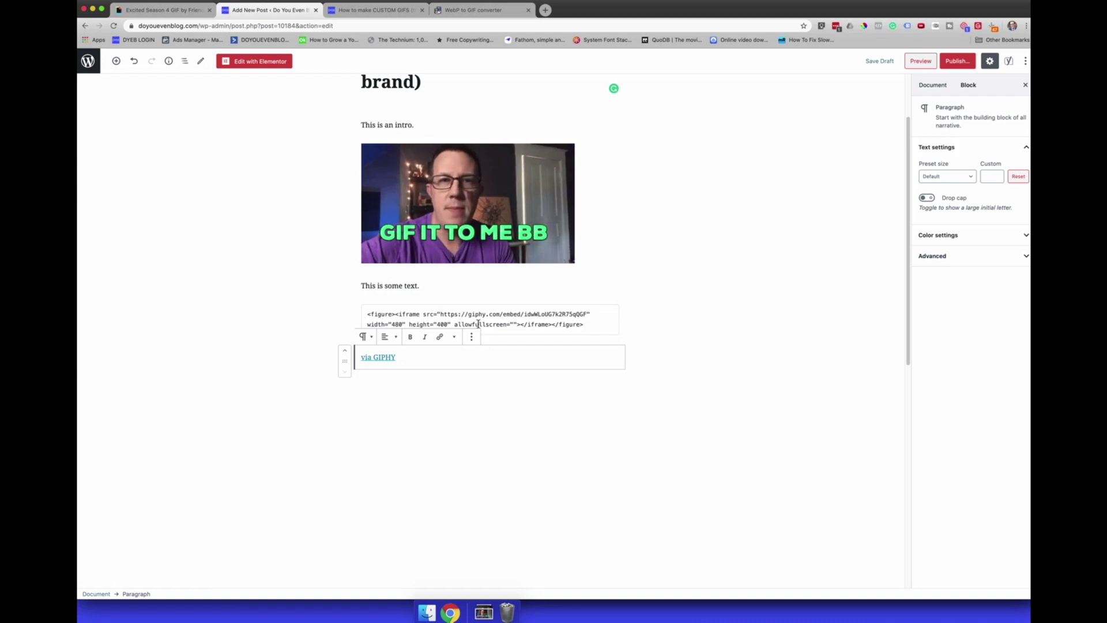
pyautogui.click(374, 10)
pyautogui.scroll(-5, 273, 319)
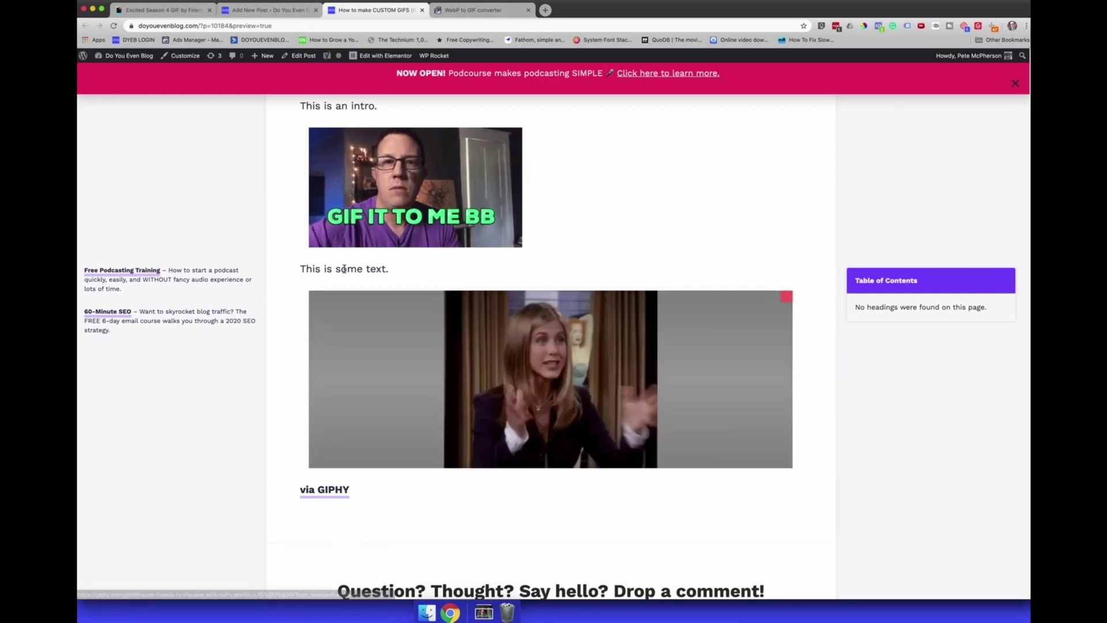
# Step: Copy the Friends GIF's Small media URL from Giphy and load it in a new tab
pyautogui.click(178, 10)
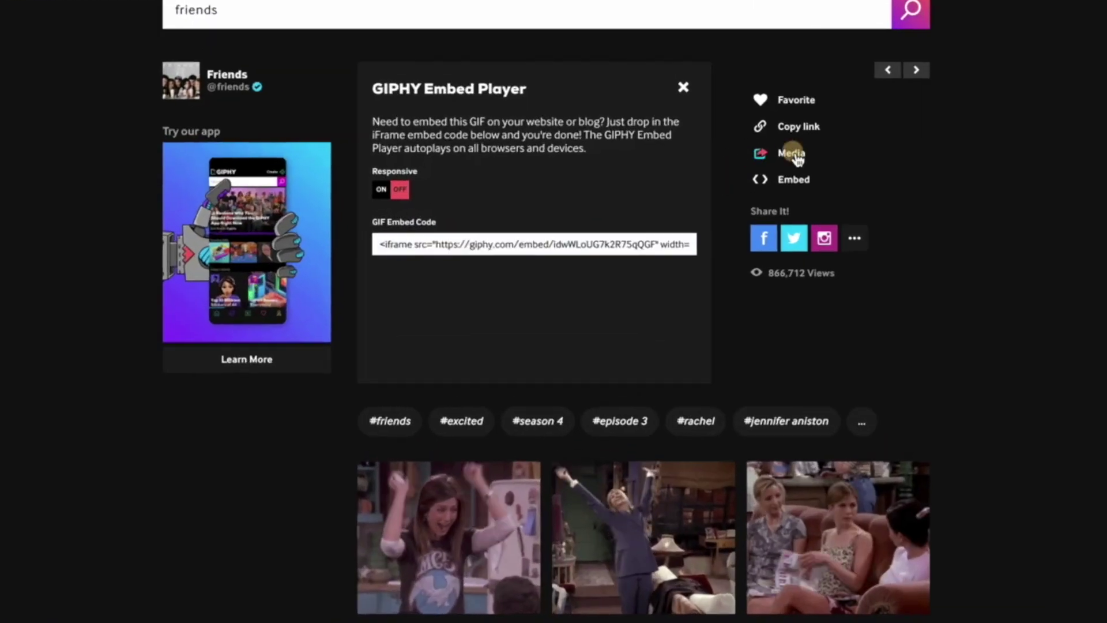
pyautogui.click(698, 180)
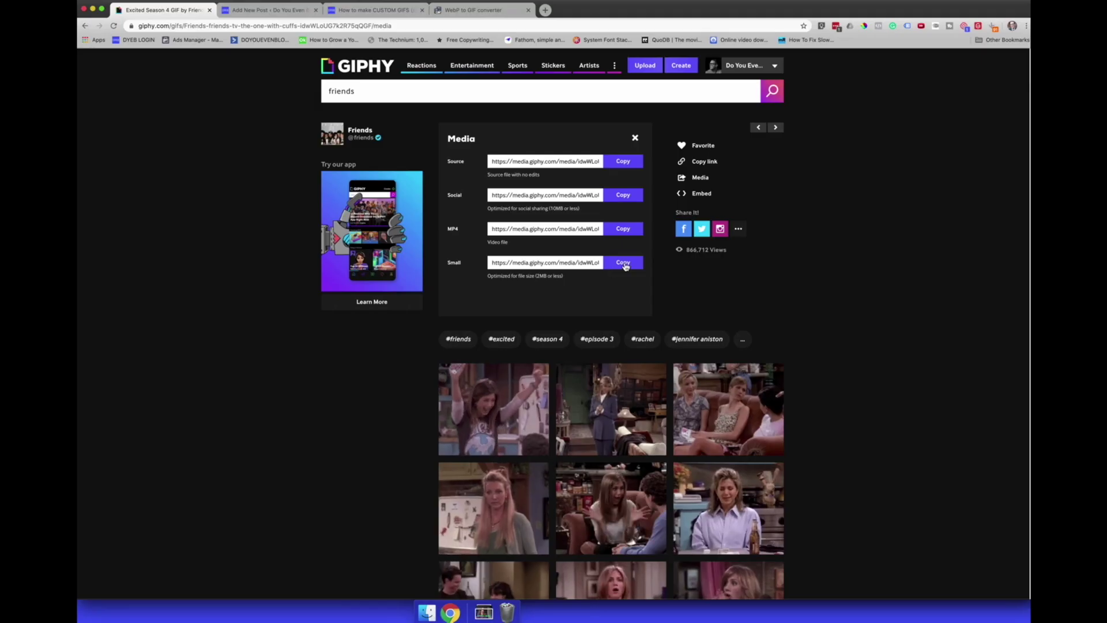
pyautogui.click(623, 263)
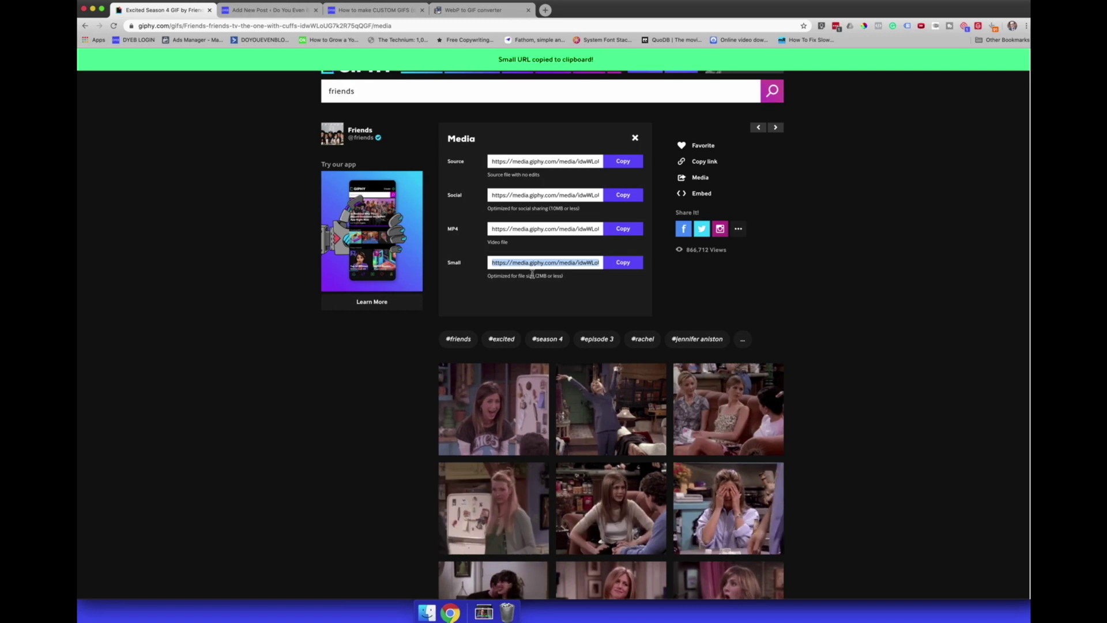
pyautogui.press('super+t')
pyautogui.press('super+v')
pyautogui.press('Return')
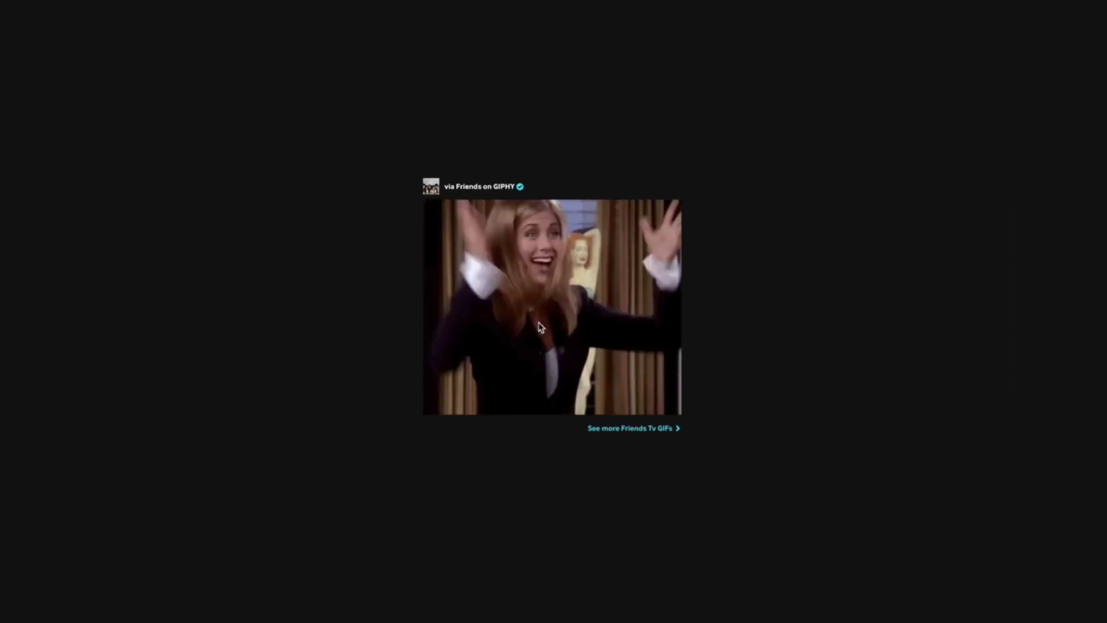
# Step: Open the Friends GIF image alone in a new tab and confirm its address ends in webp
pyautogui.rightClick(539, 323)
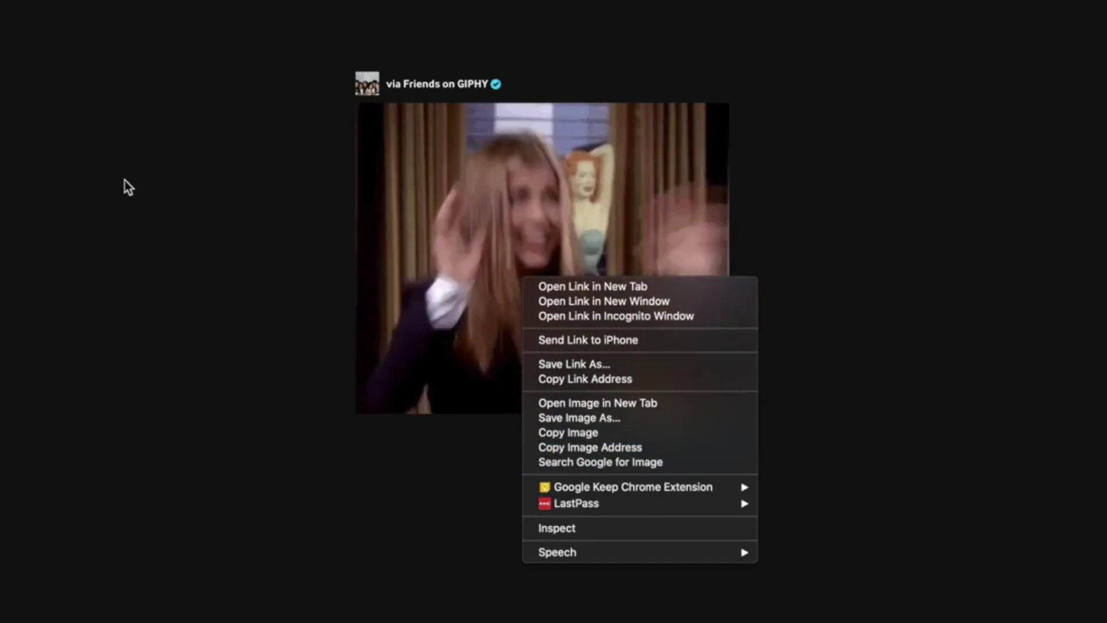
pyautogui.click(1087, 216)
pyautogui.rightClick(496, 226)
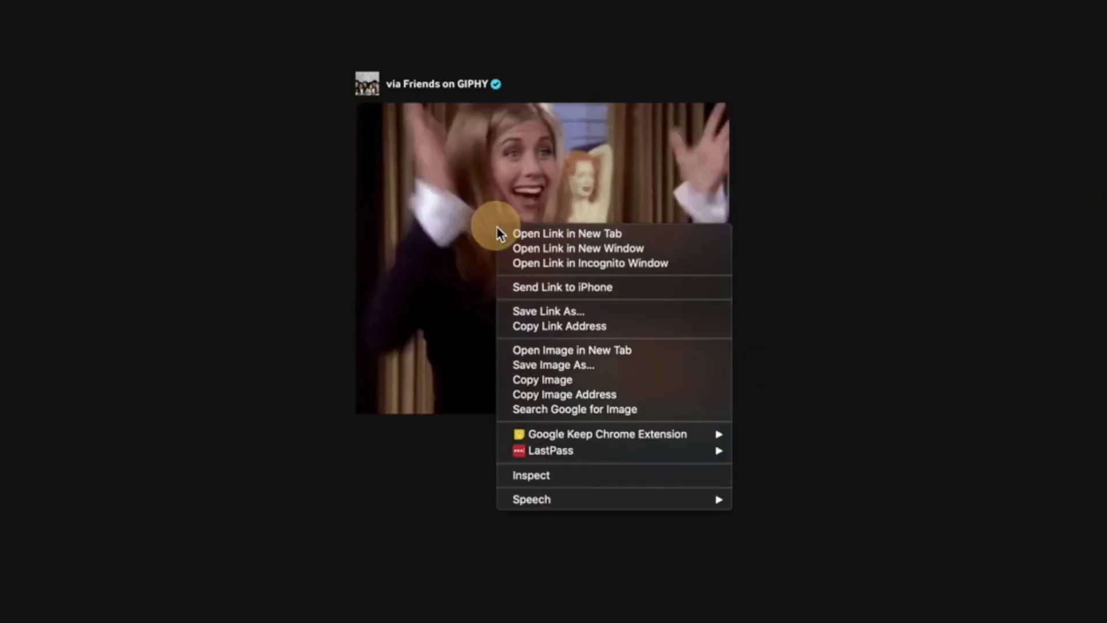
pyautogui.click(577, 354)
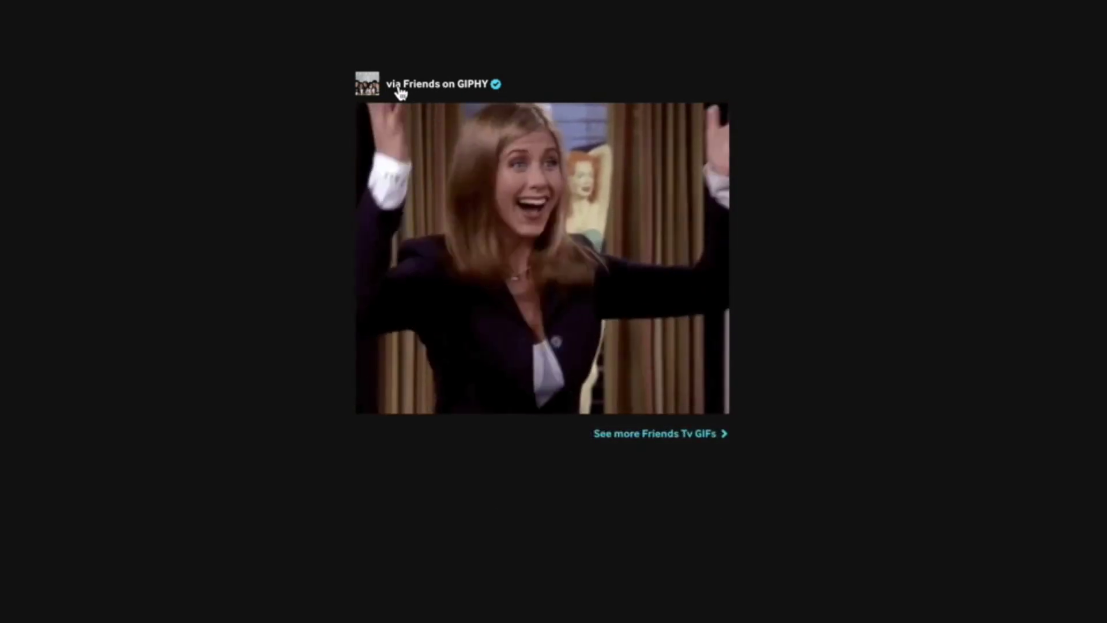
pyautogui.click(680, 13)
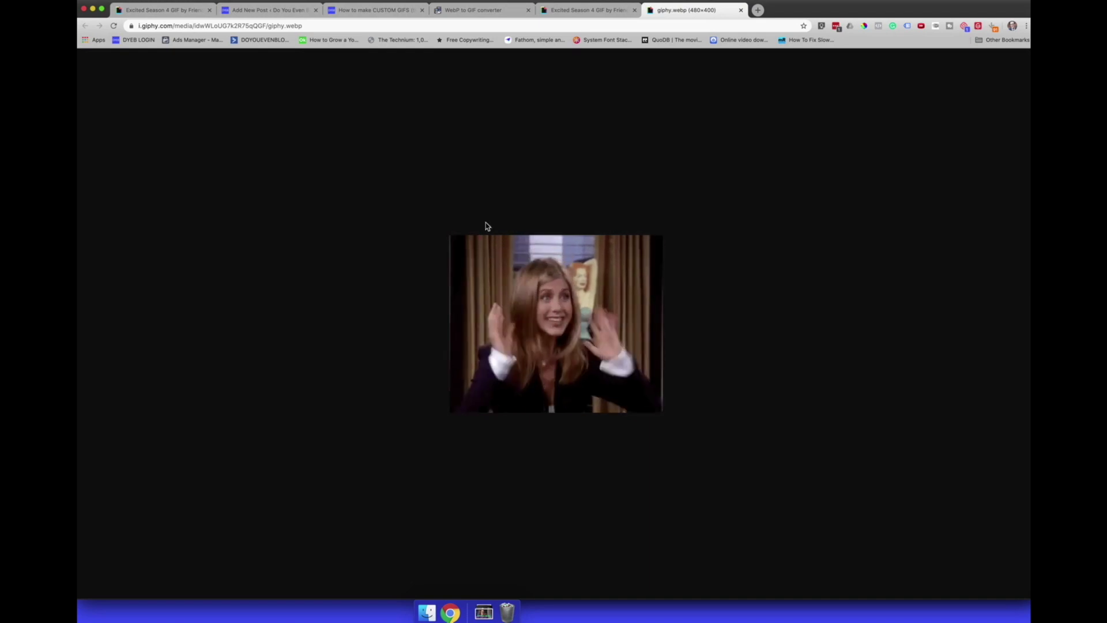
pyautogui.click(202, 26)
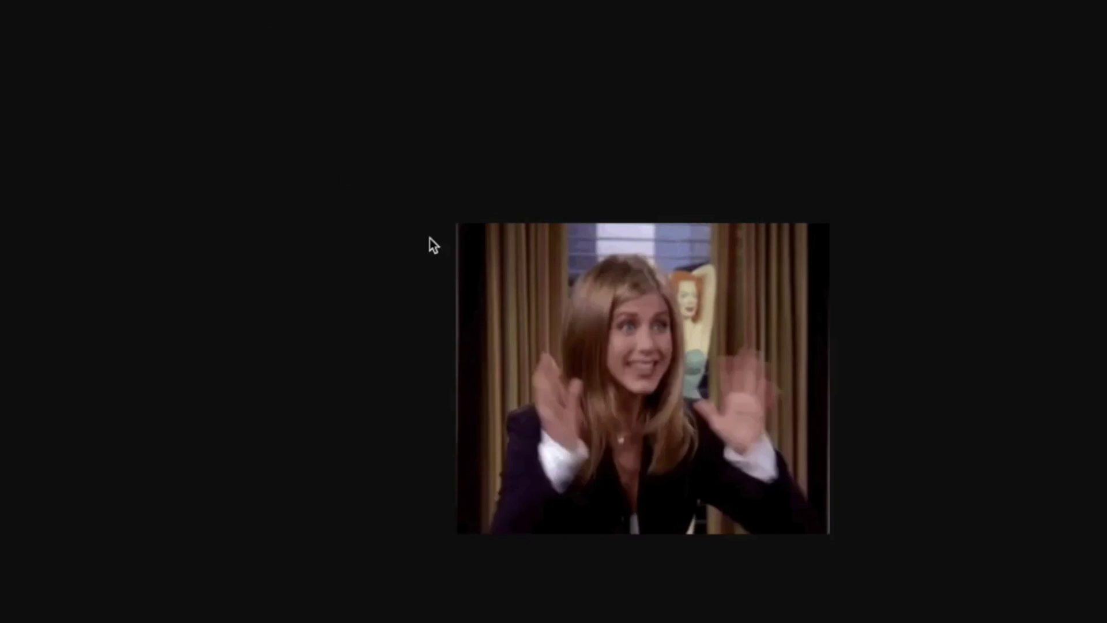
# Step: Save the WebP image to the computer
pyautogui.rightClick(599, 333)
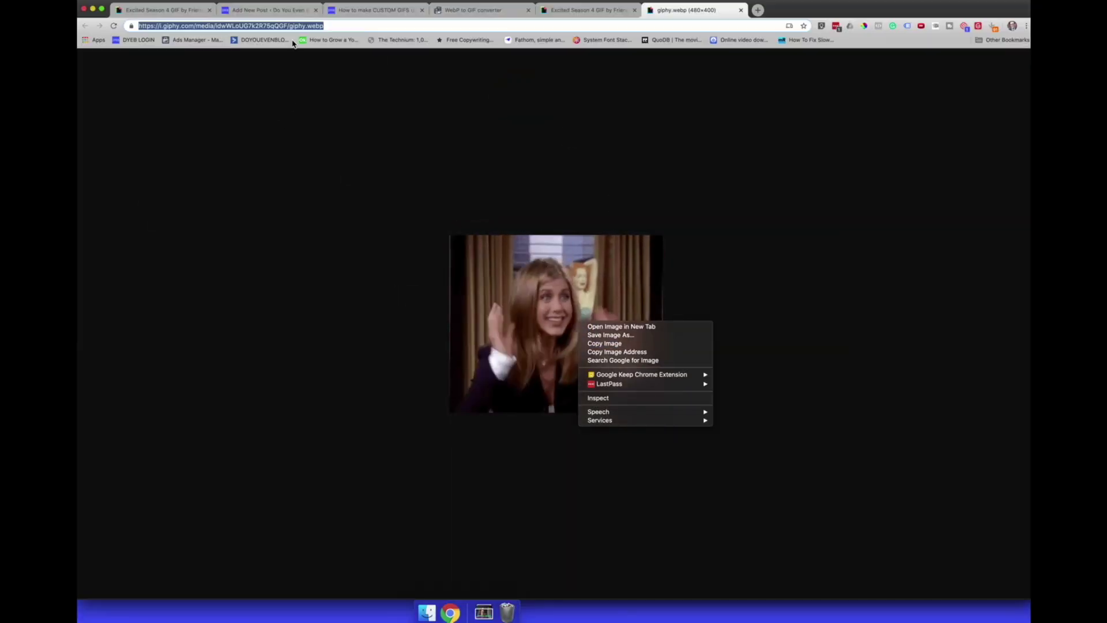
pyautogui.click(628, 335)
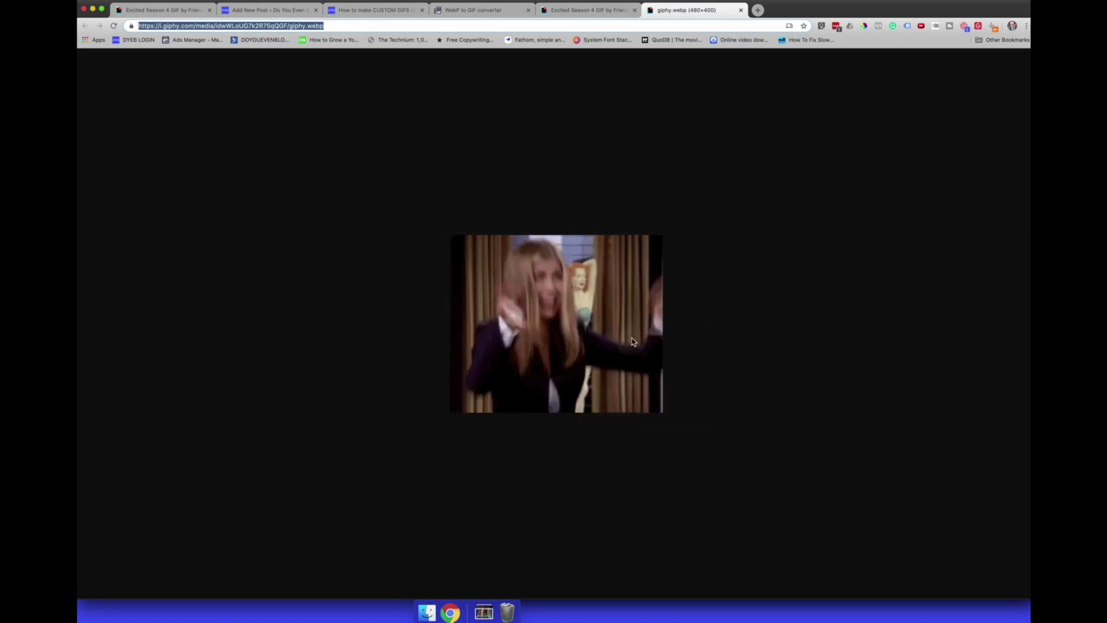
pyautogui.click(783, 343)
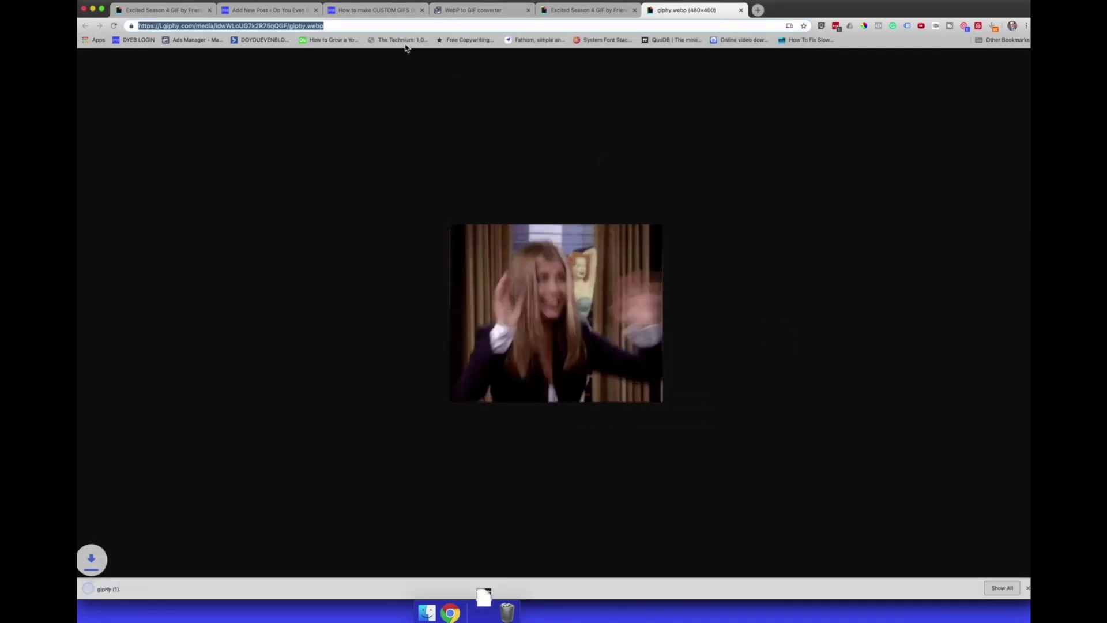
pyautogui.click(467, 11)
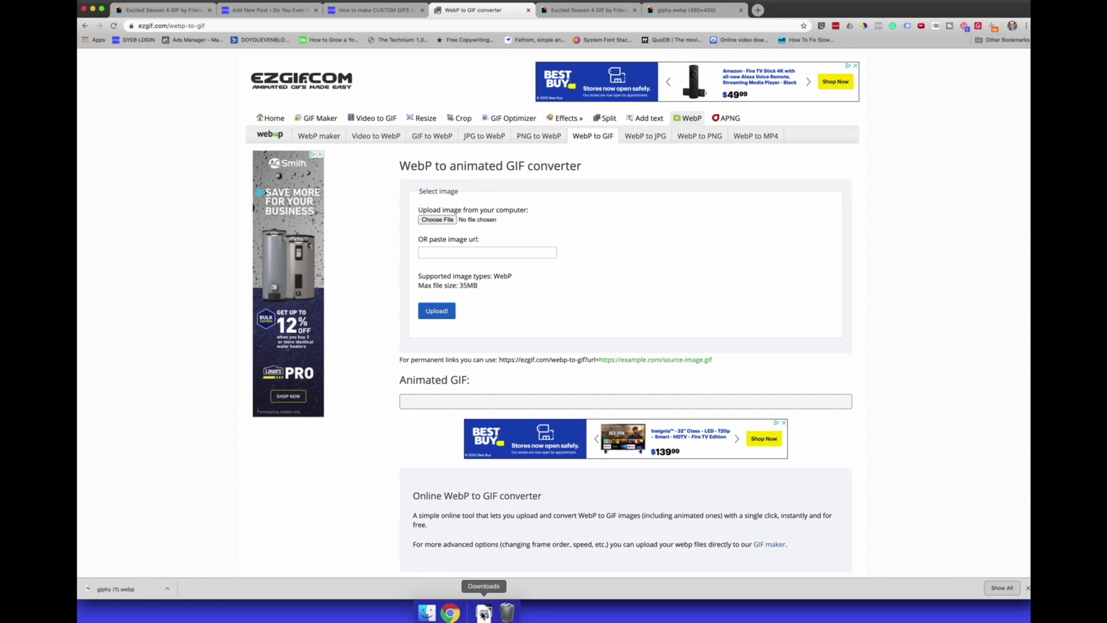
# Step: Drag giphy (1).webp from Downloads onto ezgif's WebP to GIF file chooser
pyautogui.click(484, 612)
pyautogui.moveTo(485, 583); pyautogui.dragTo(482, 306)
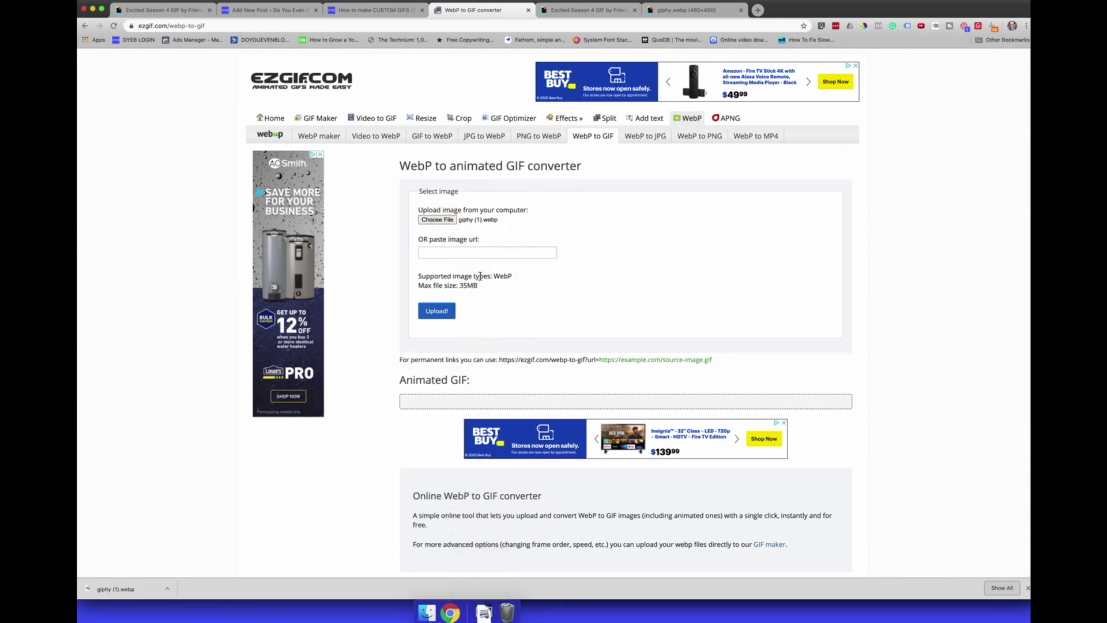
# Step: Upload and convert the WebP into a 9-frame GIF, saving it as ezgif.com-gif-maker.gif
pyautogui.click(437, 312)
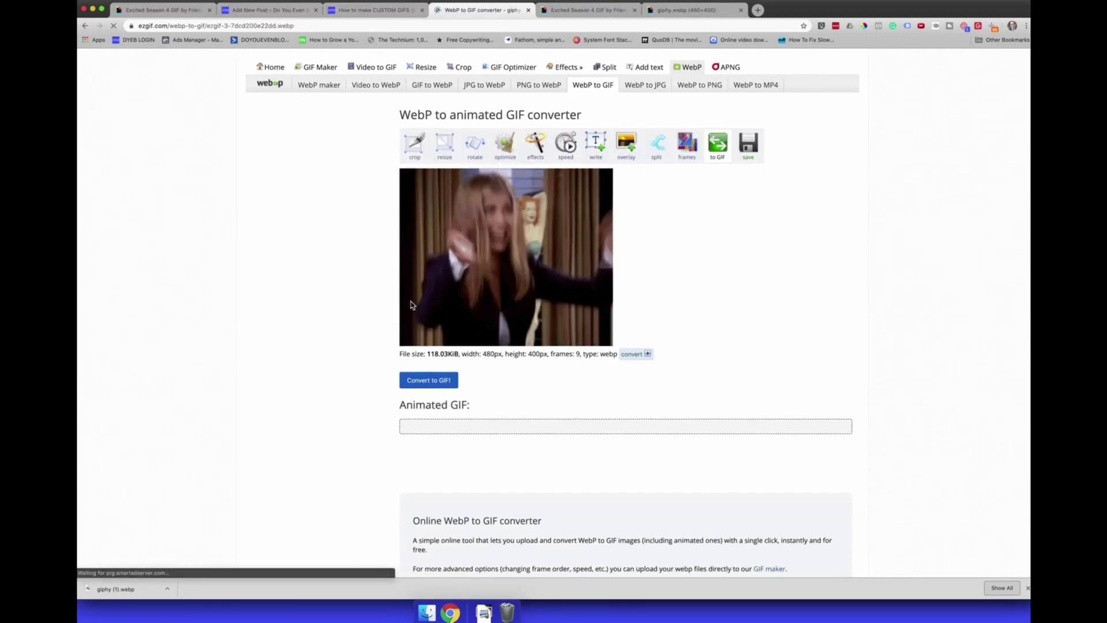
pyautogui.click(427, 380)
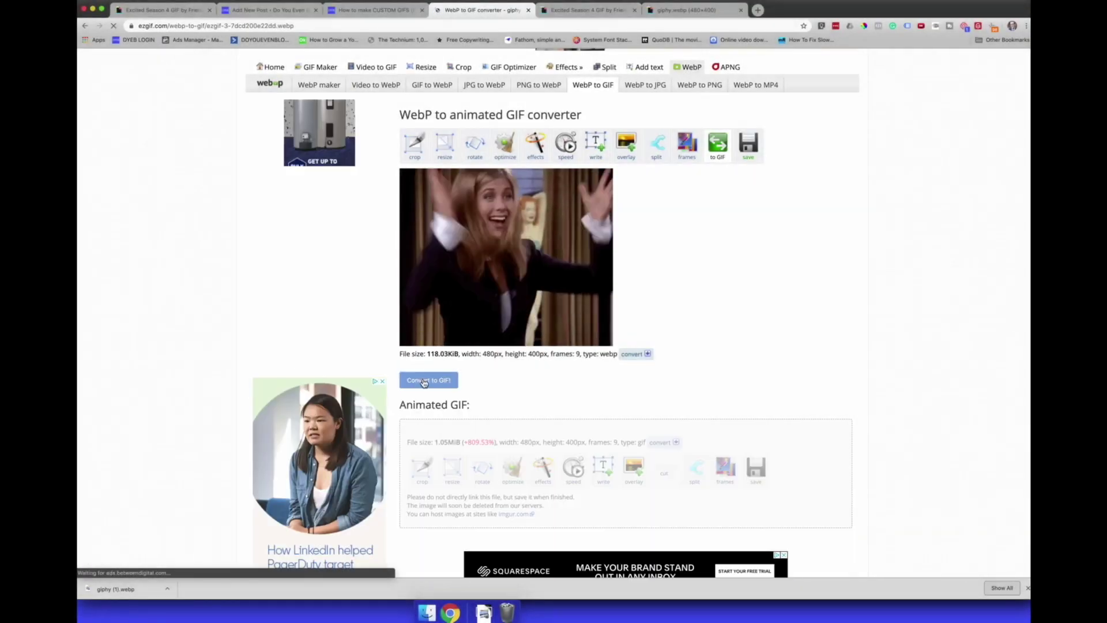
pyautogui.scroll(-3, 463, 354)
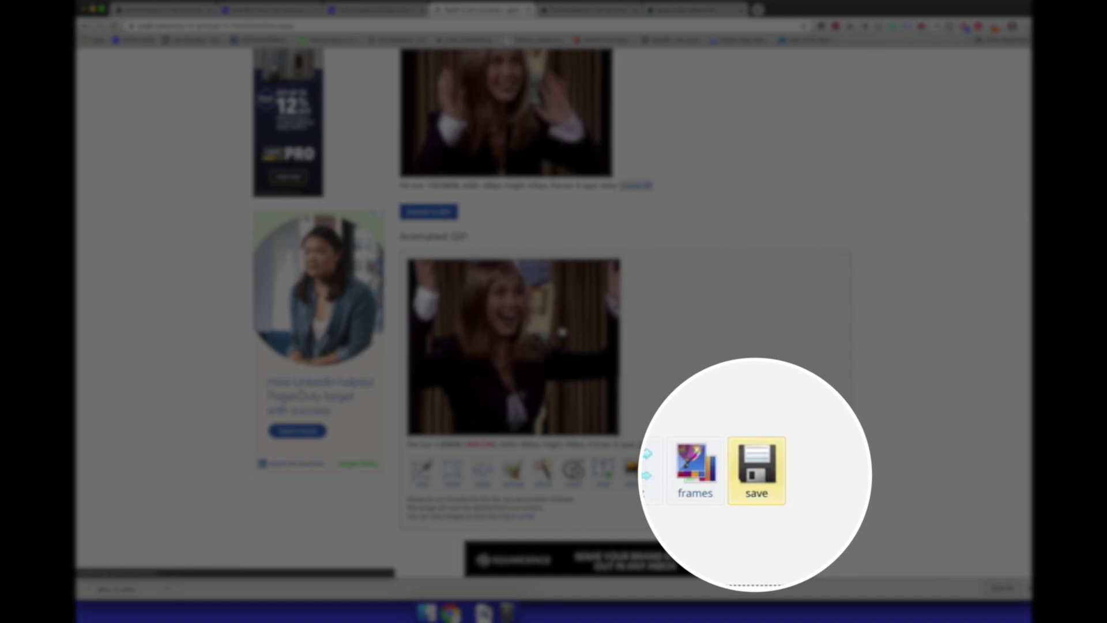
pyautogui.click(756, 470)
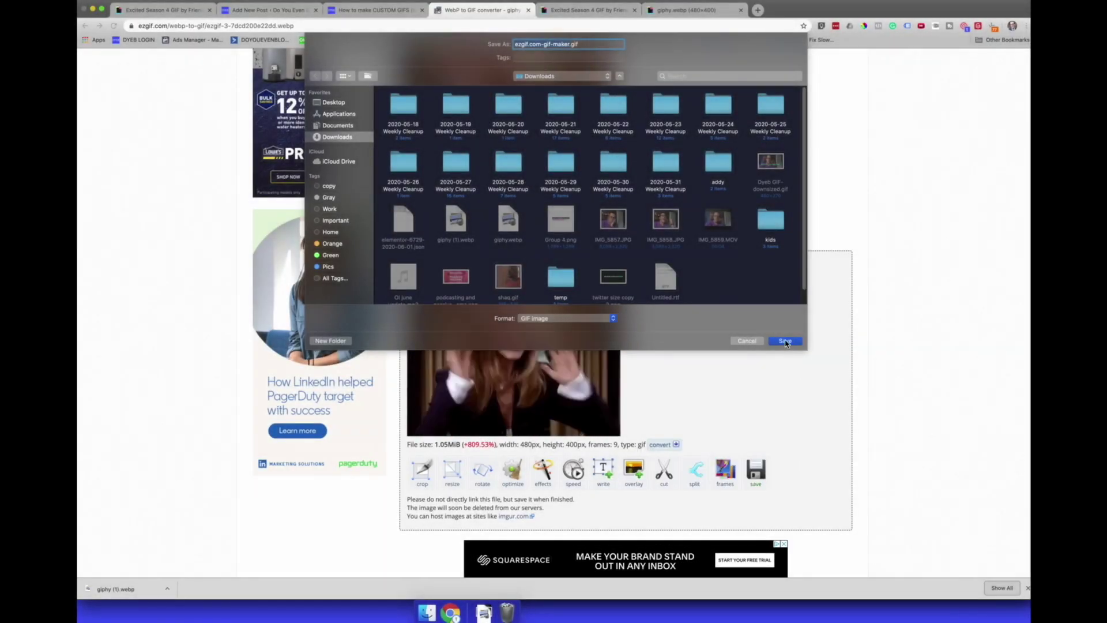
pyautogui.click(786, 341)
pyautogui.press('super+2')
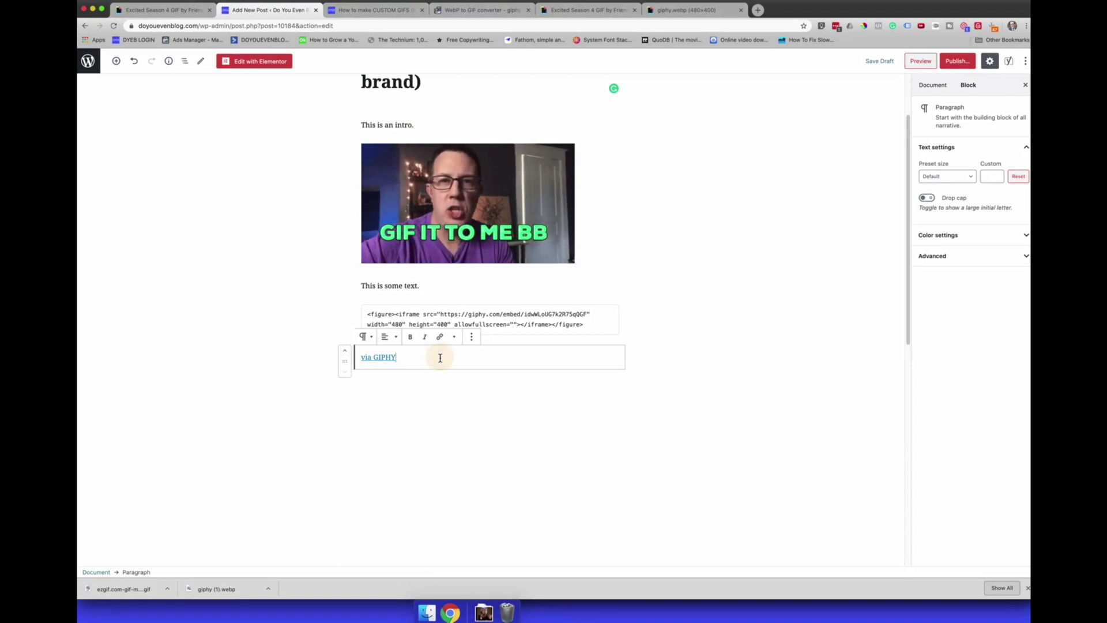
# Step: Add the converted GIF as an image block below the GIPHY embed and preview the post
pyautogui.press('Return')
pyautogui.press('Return')
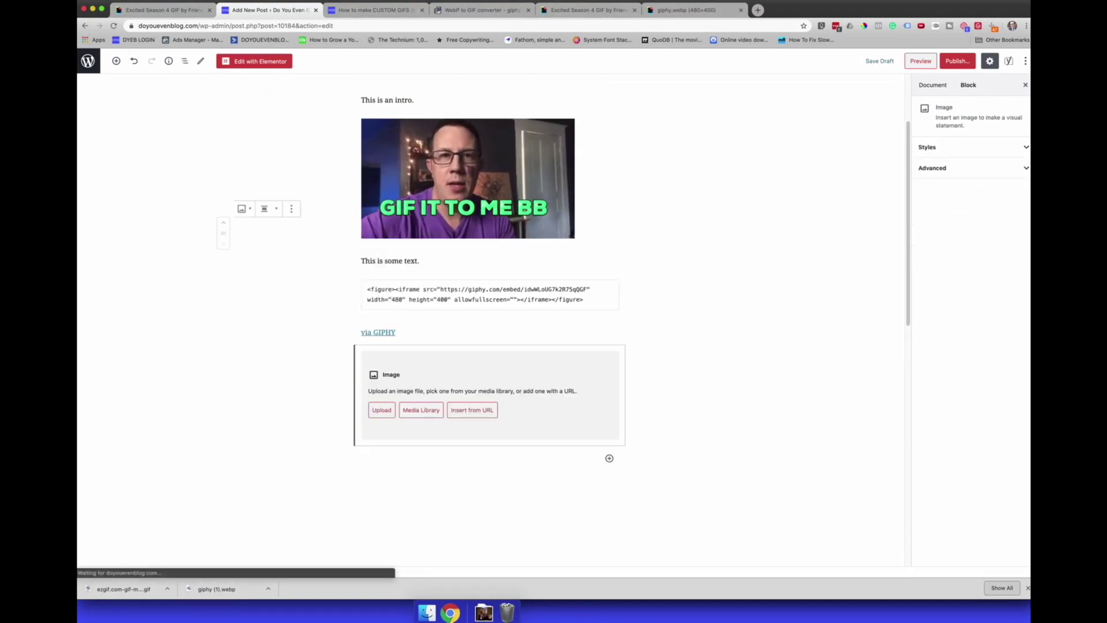
pyautogui.moveTo(483, 610); pyautogui.dragTo(490, 398)
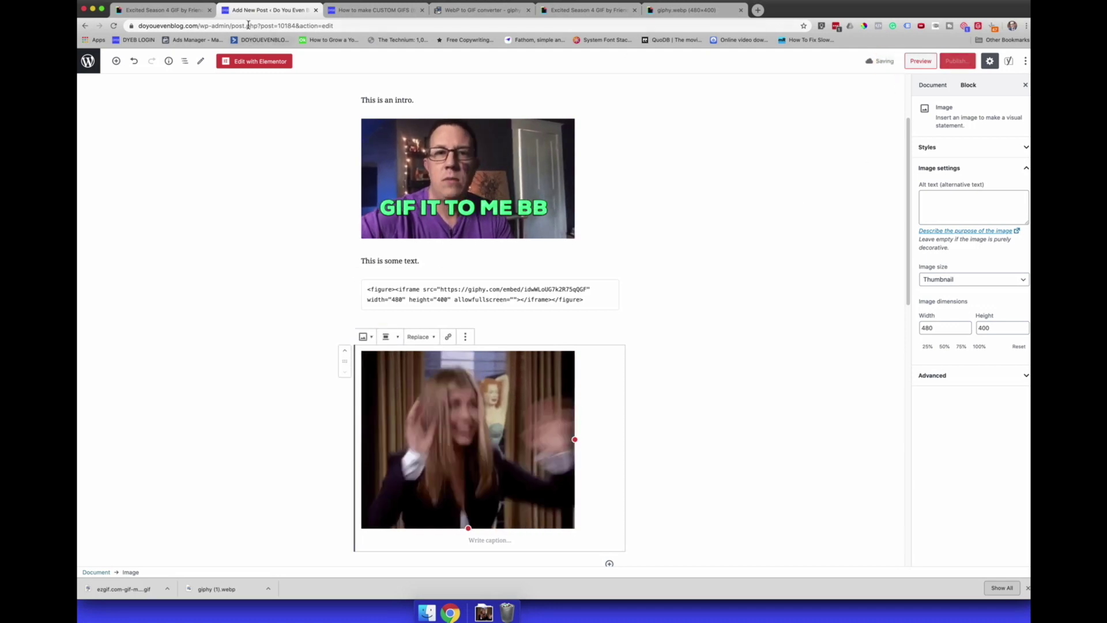
pyautogui.click(378, 10)
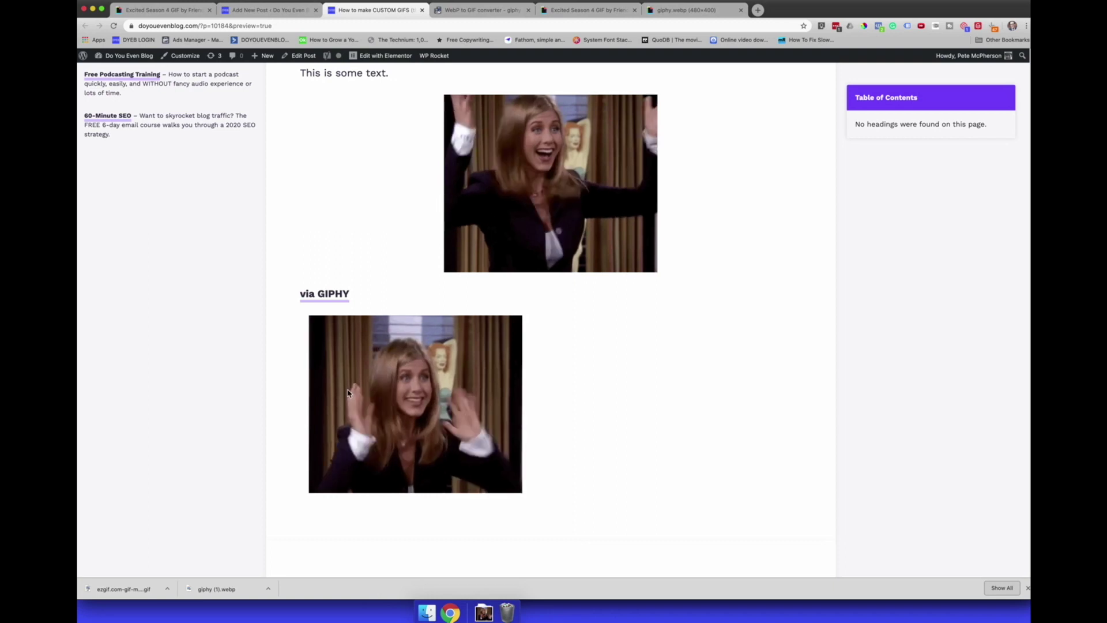
# Step: Copy the Raise Your Hand GIF's Social URL from its Giphy Media links
pyautogui.moveTo(518, 200)
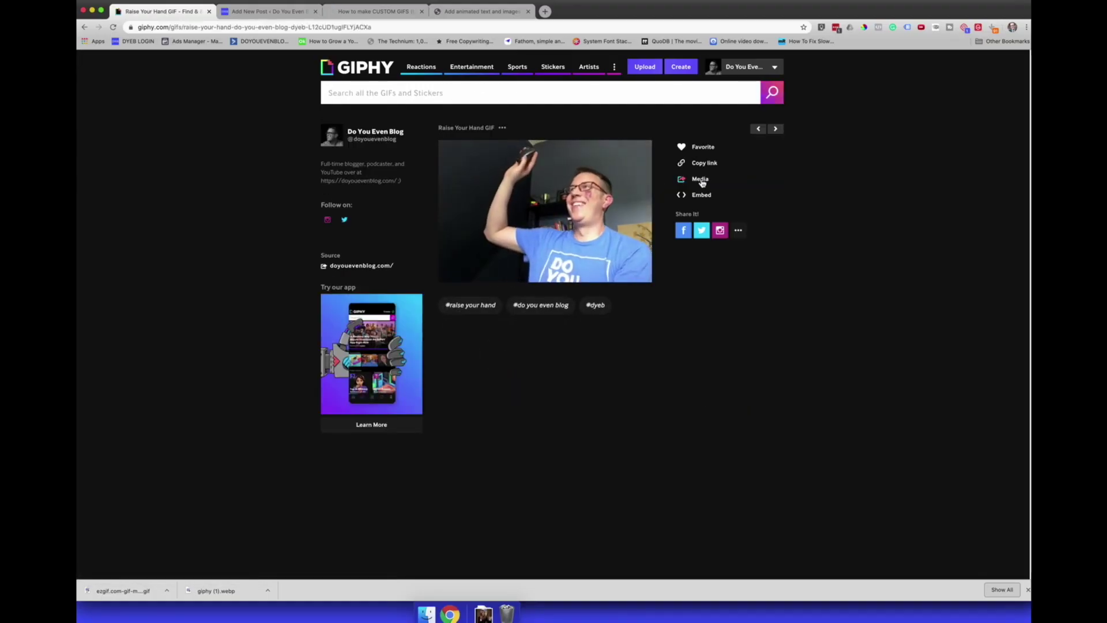
pyautogui.click(702, 181)
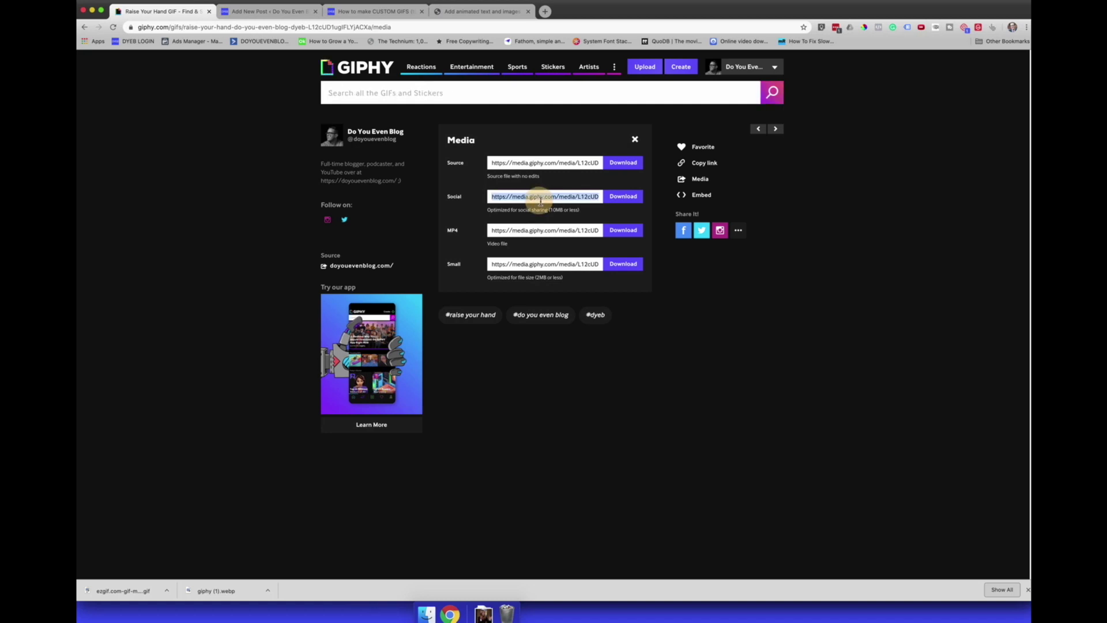
pyautogui.click(470, 12)
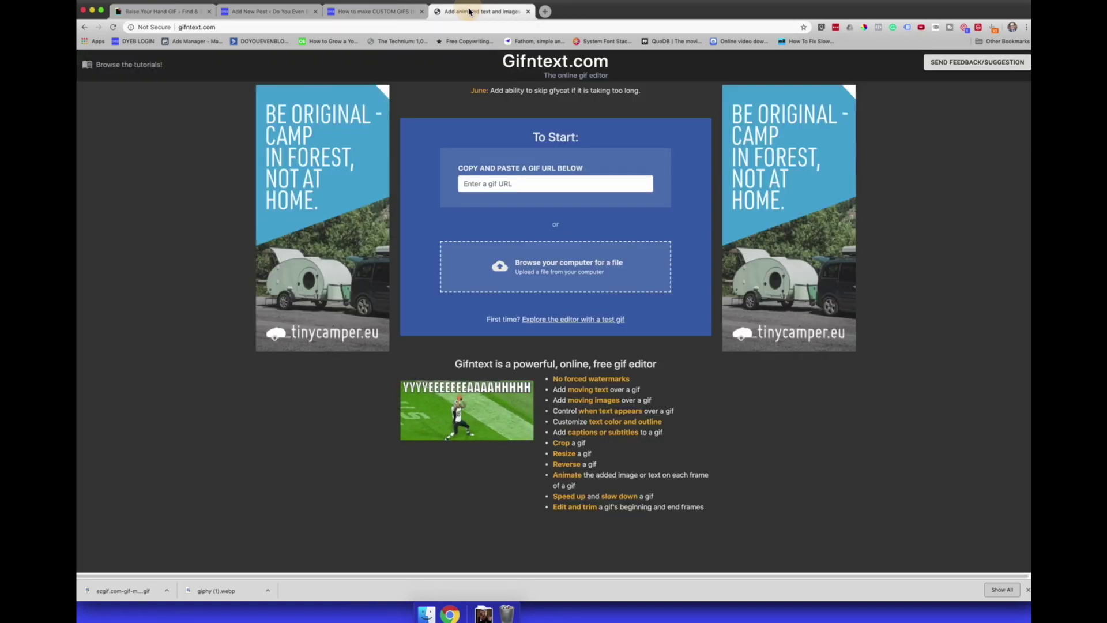
# Step: Load the Raise Your Hand GIF in Gifntext and add a text caption and an arrow image
pyautogui.press('cmd+v')
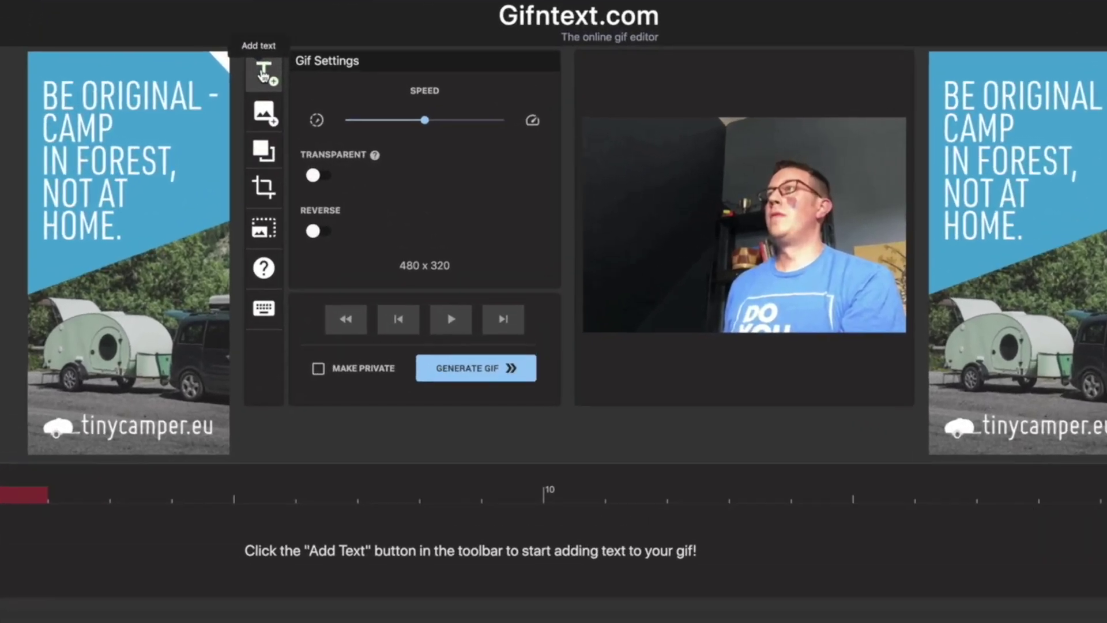
pyautogui.click(347, 98)
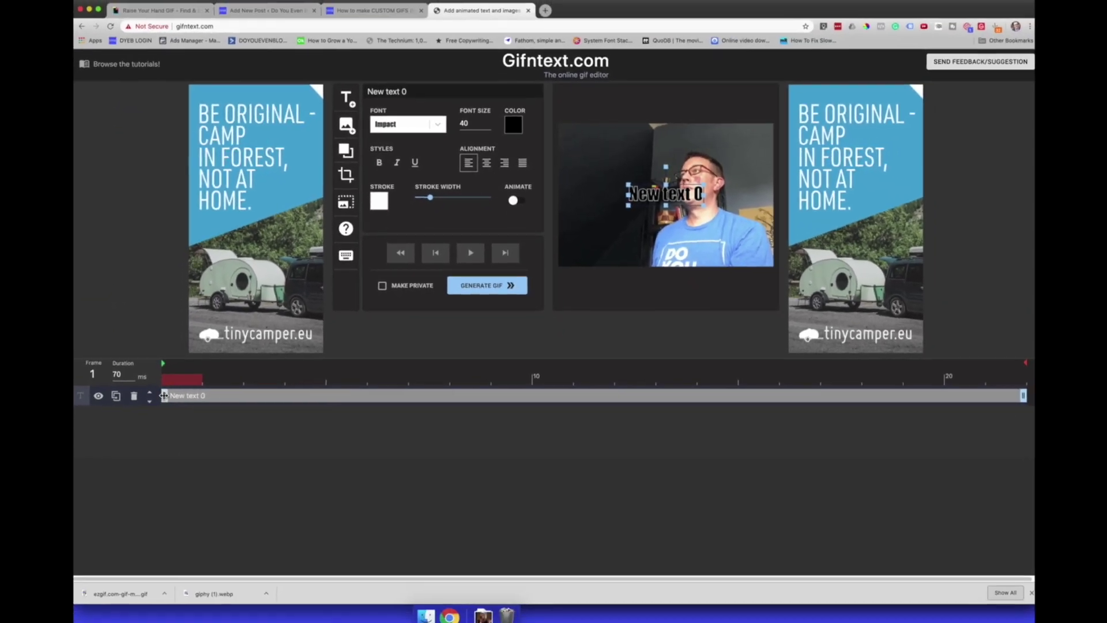
pyautogui.click(346, 132)
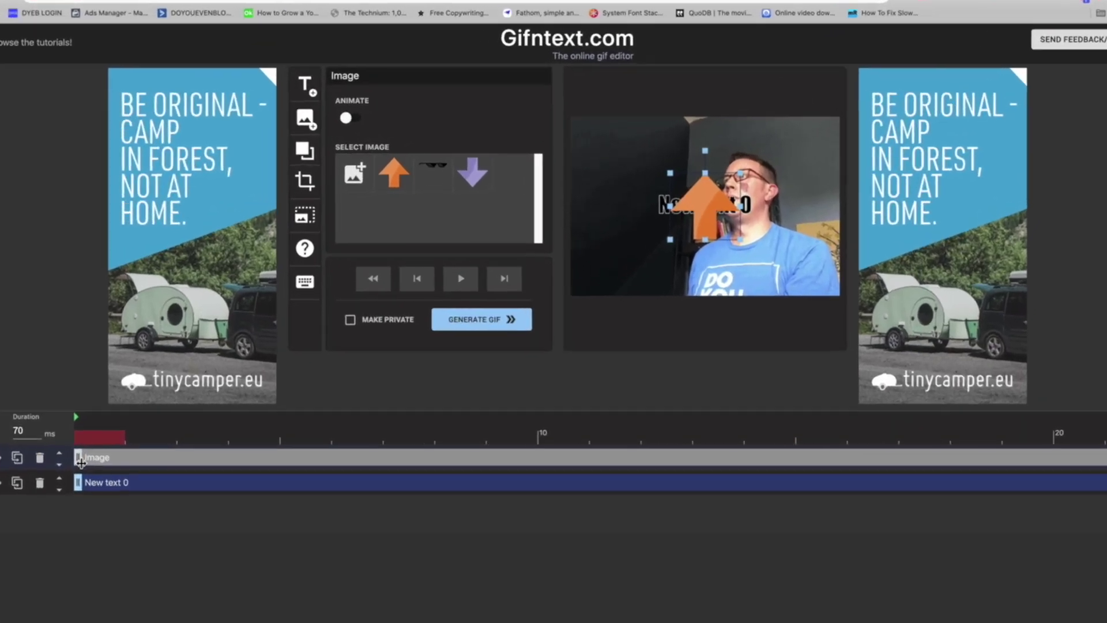
# Step: Time the arrow to start around frame 7 and end early, moving it lower right and the caption toward the top
pyautogui.moveTo(178, 385); pyautogui.dragTo(684, 396)
pyautogui.moveTo(881, 576)
pyautogui.mouseDown()
pyautogui.moveTo(519, 584)
pyautogui.moveTo(545, 583)
pyautogui.mouseUp()
pyautogui.moveTo(1044, 577); pyautogui.dragTo(901, 577)
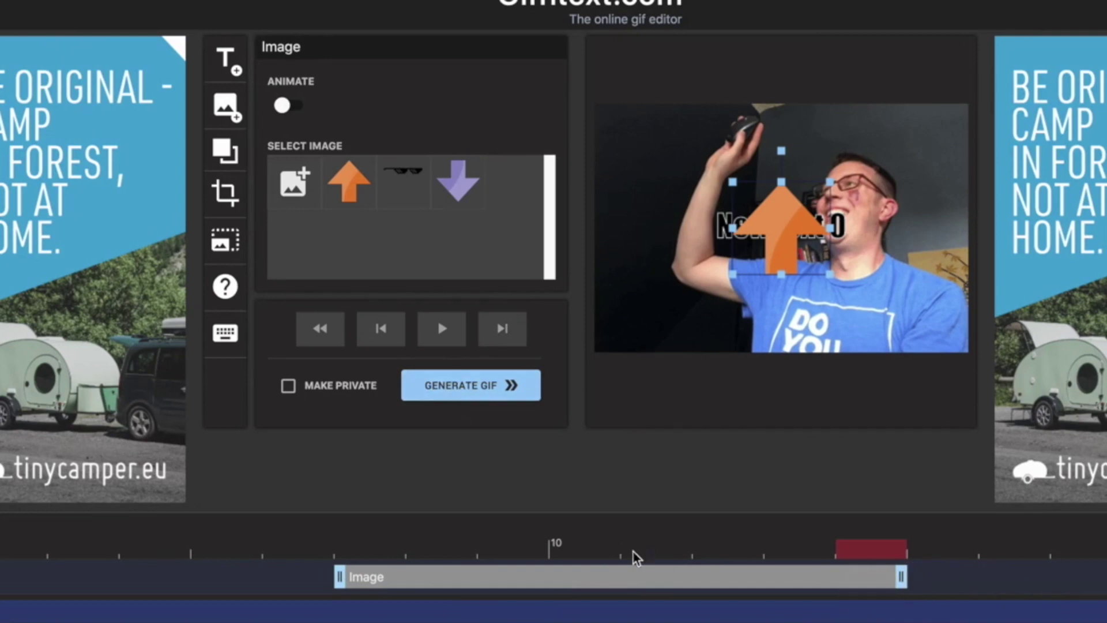
pyautogui.moveTo(793, 234); pyautogui.dragTo(905, 292)
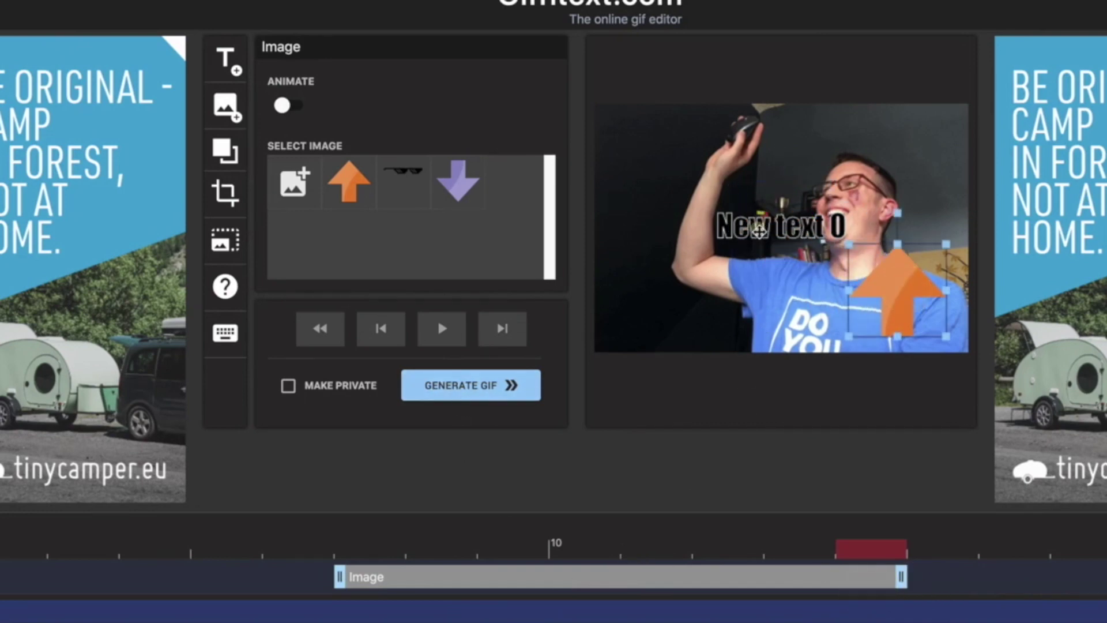
pyautogui.moveTo(744, 225); pyautogui.dragTo(643, 153)
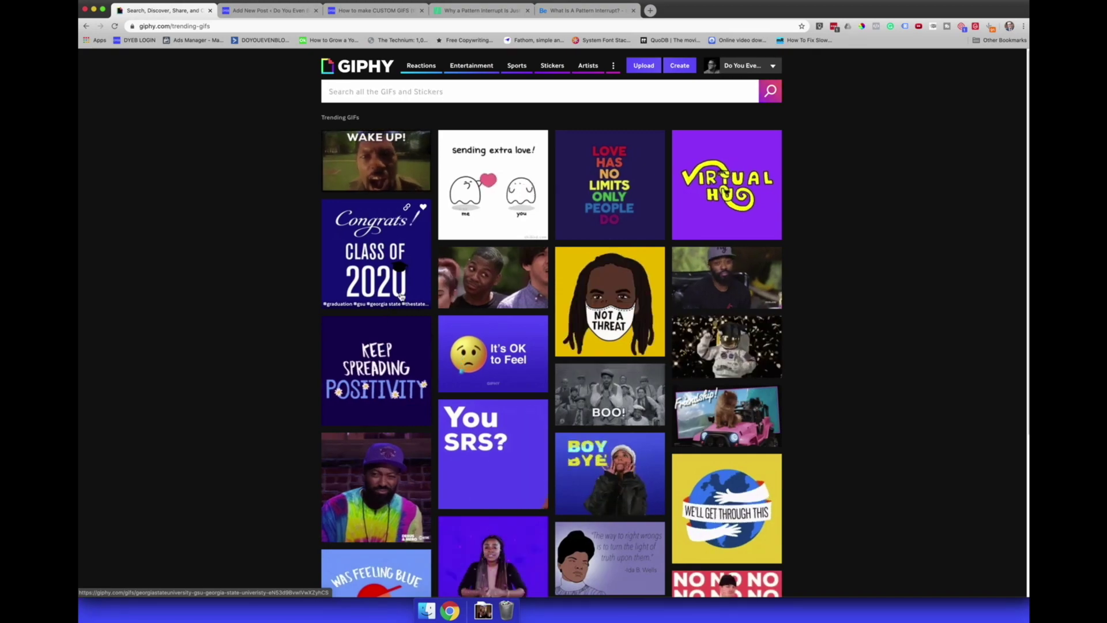
# Step: Scroll down through the Trending GIFs grid, past the BLM and kindness-heart GIFs
pyautogui.scroll(-5, 365, 386)
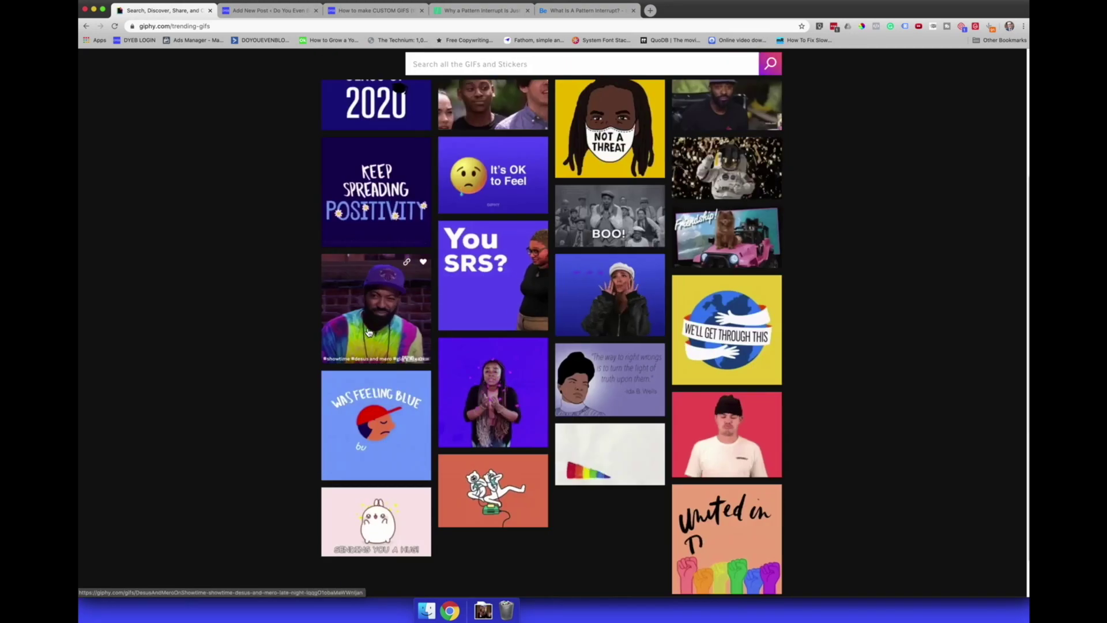
pyautogui.scroll(-5, 381, 326)
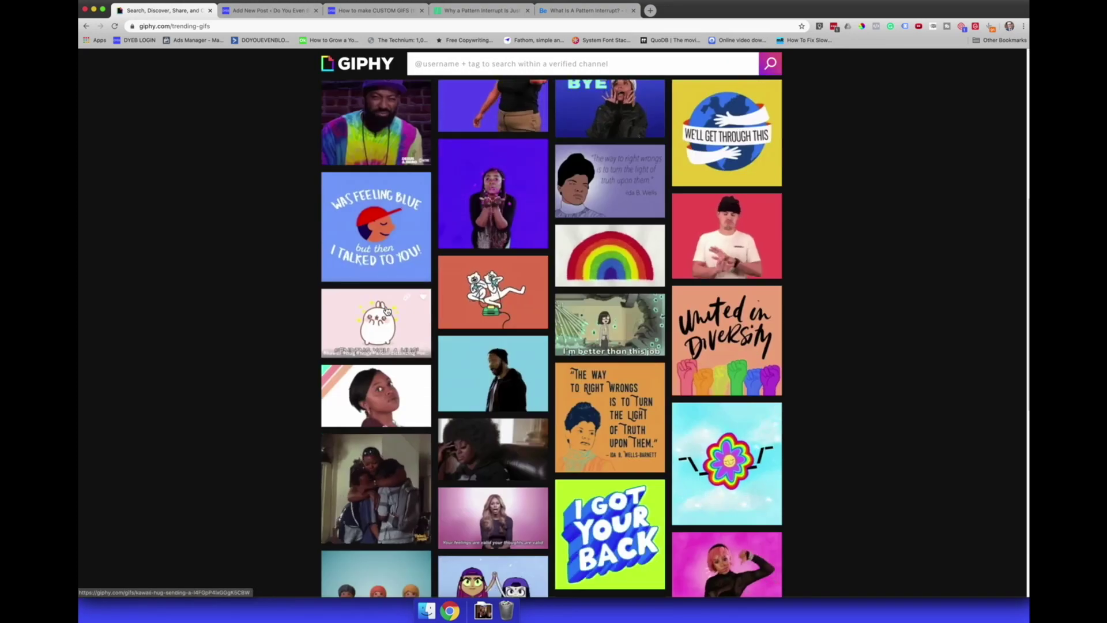
pyautogui.scroll(-3, 476, 319)
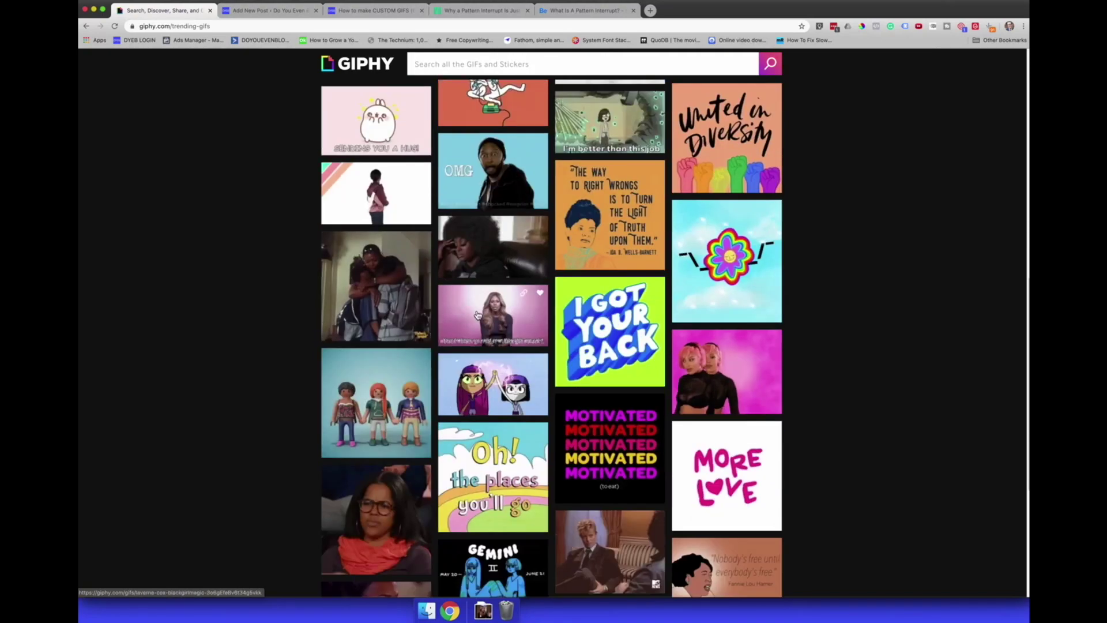
pyautogui.scroll(-4, 619, 357)
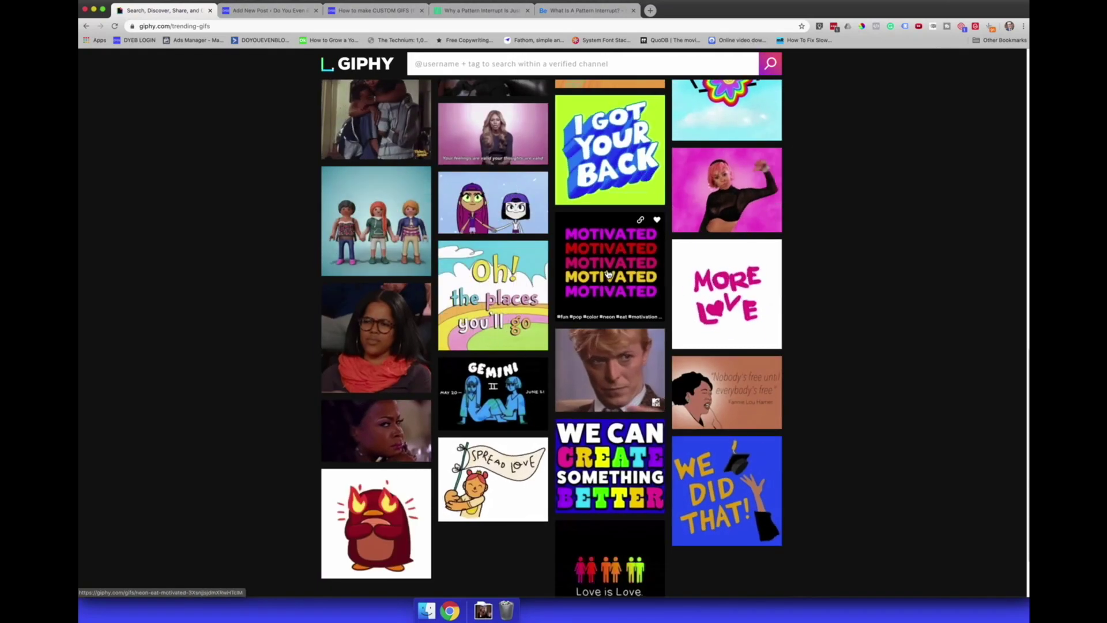
pyautogui.scroll(-6, 377, 324)
pyautogui.scroll(-2, 377, 324)
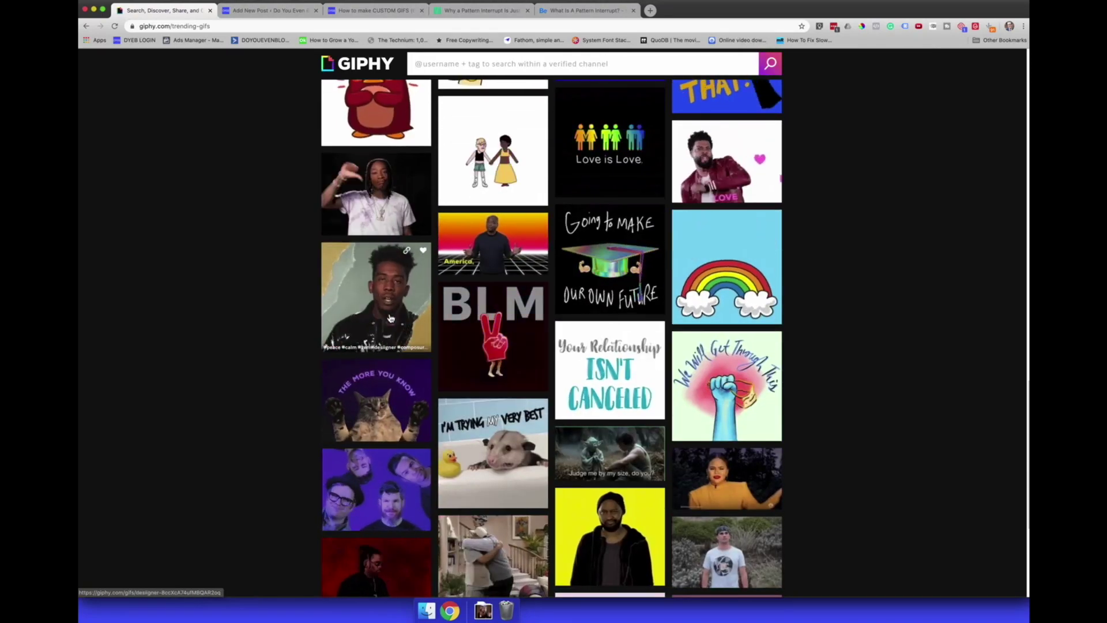
pyautogui.scroll(-3, 391, 322)
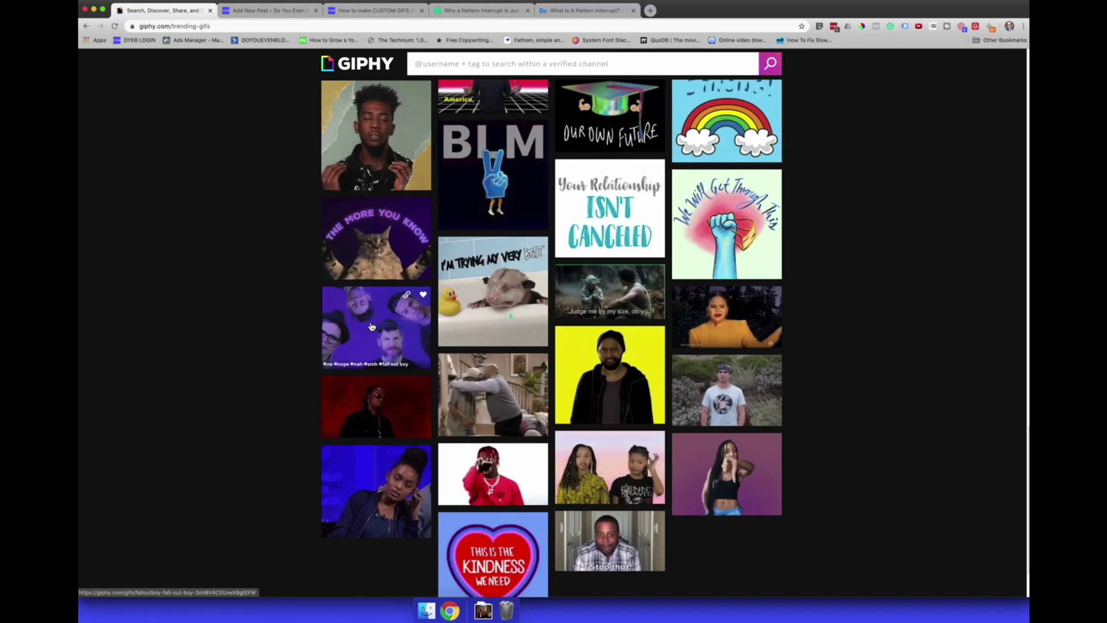
pyautogui.scroll(-3, 371, 326)
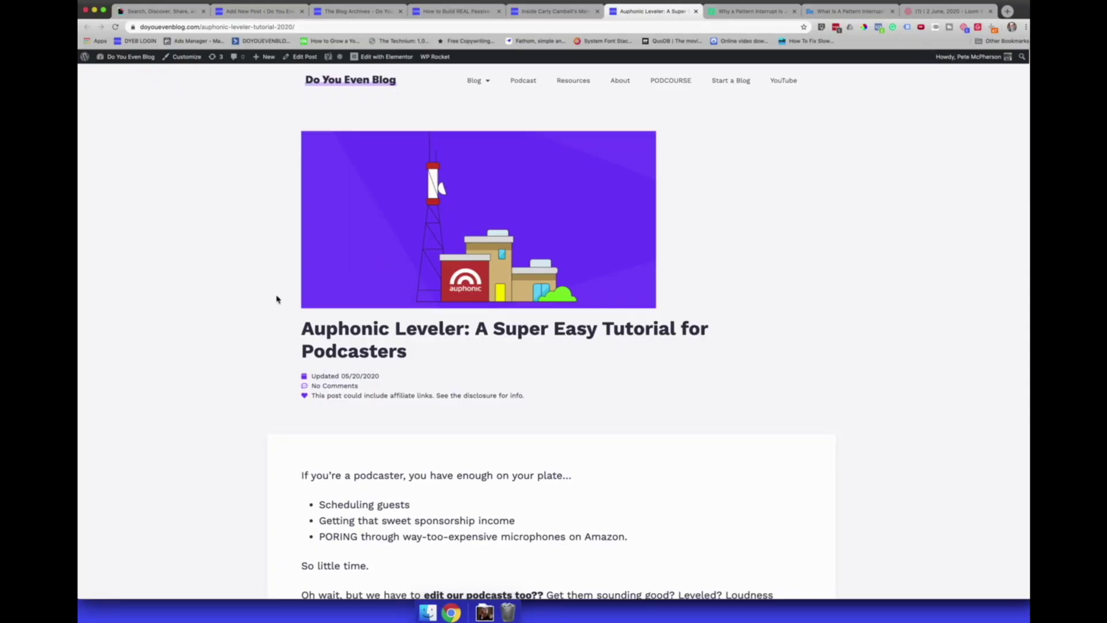
pyautogui.scroll(-5, 276, 300)
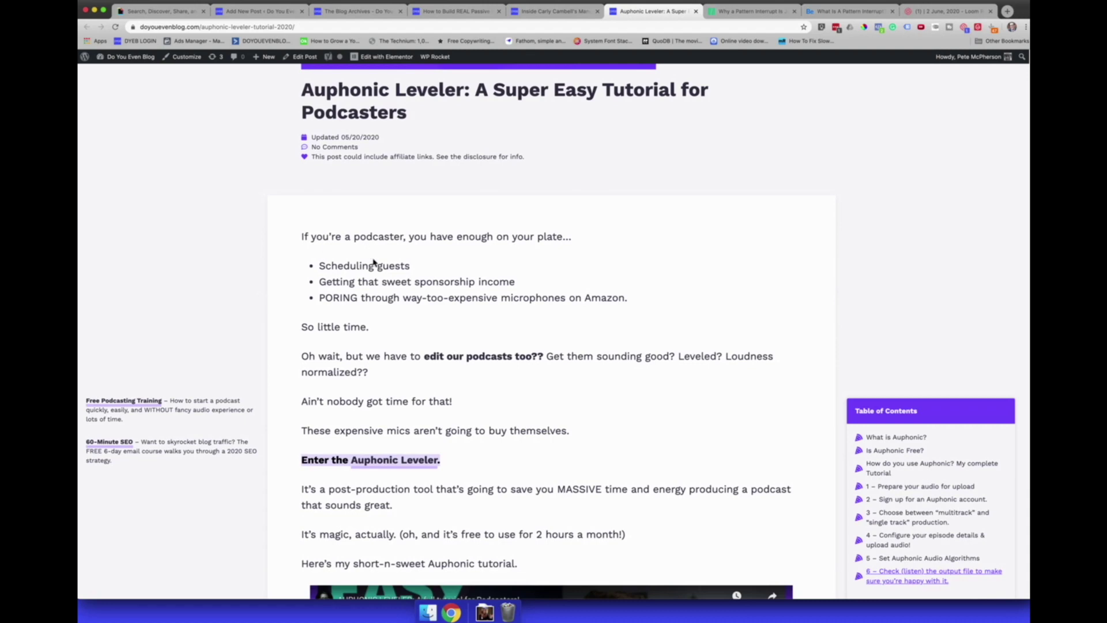
pyautogui.scroll(-1, 319, 355)
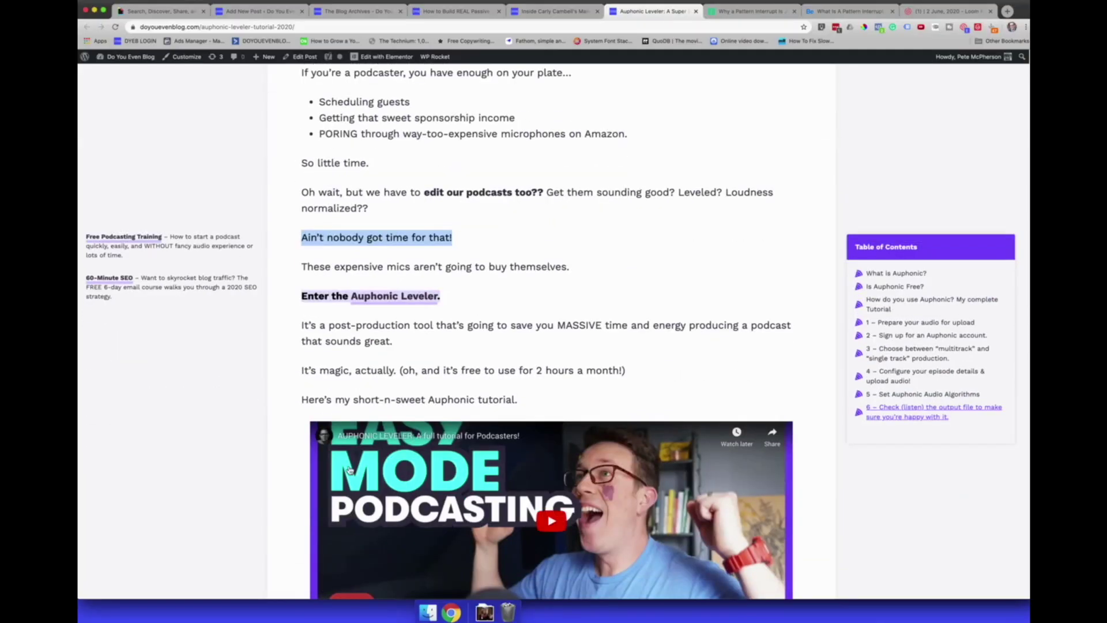
pyautogui.scroll(-4, 305, 342)
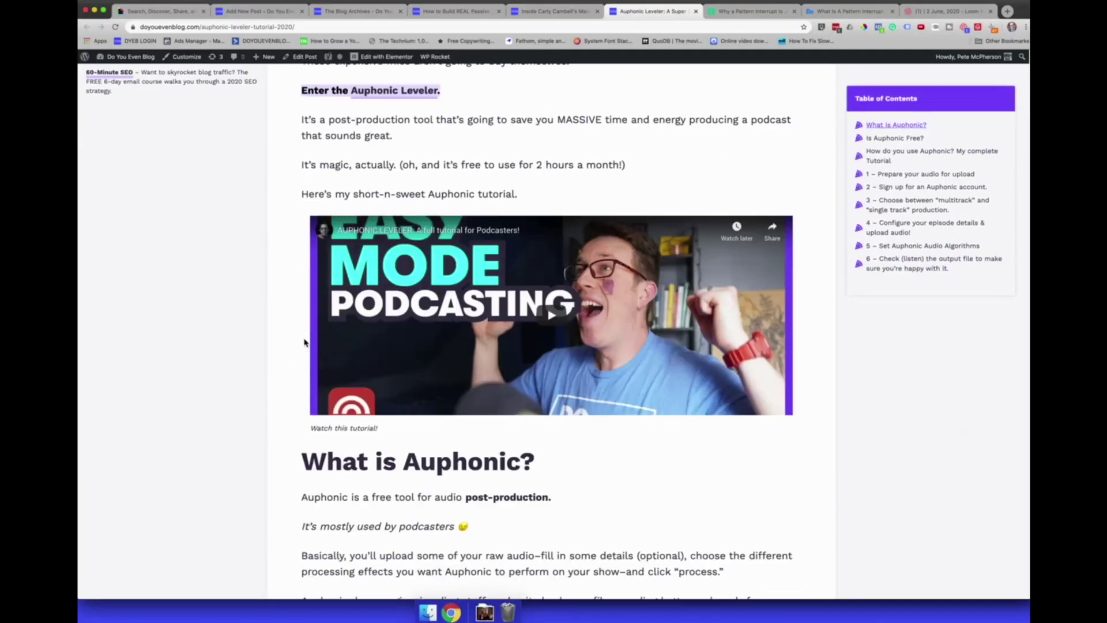
pyautogui.scroll(-2, 306, 343)
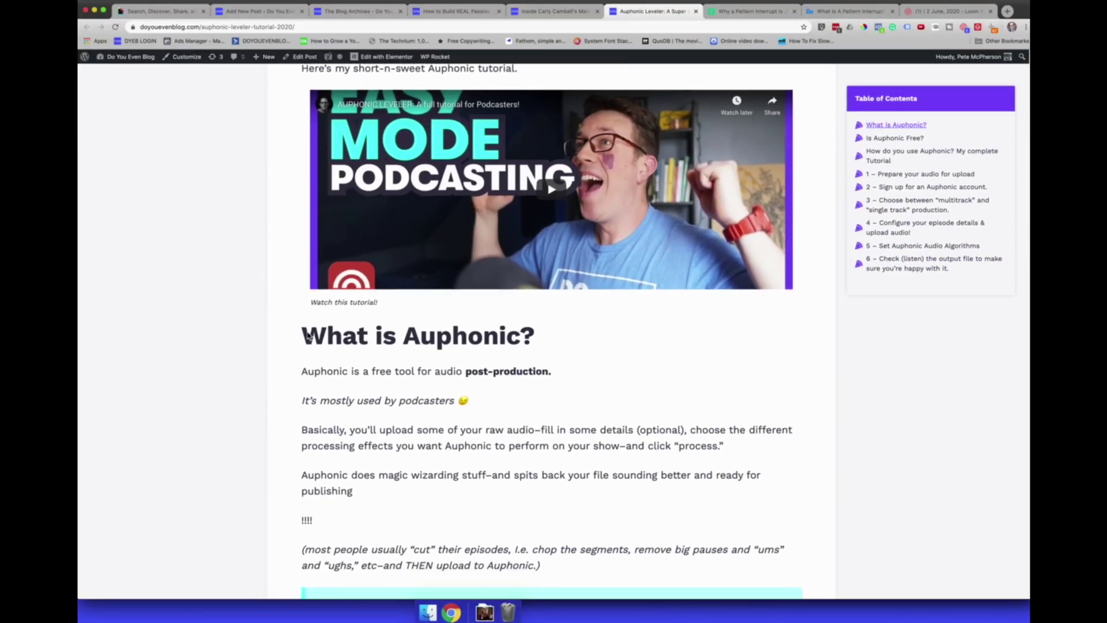
pyautogui.scroll(-2, 307, 335)
pyautogui.scroll(-1, 310, 357)
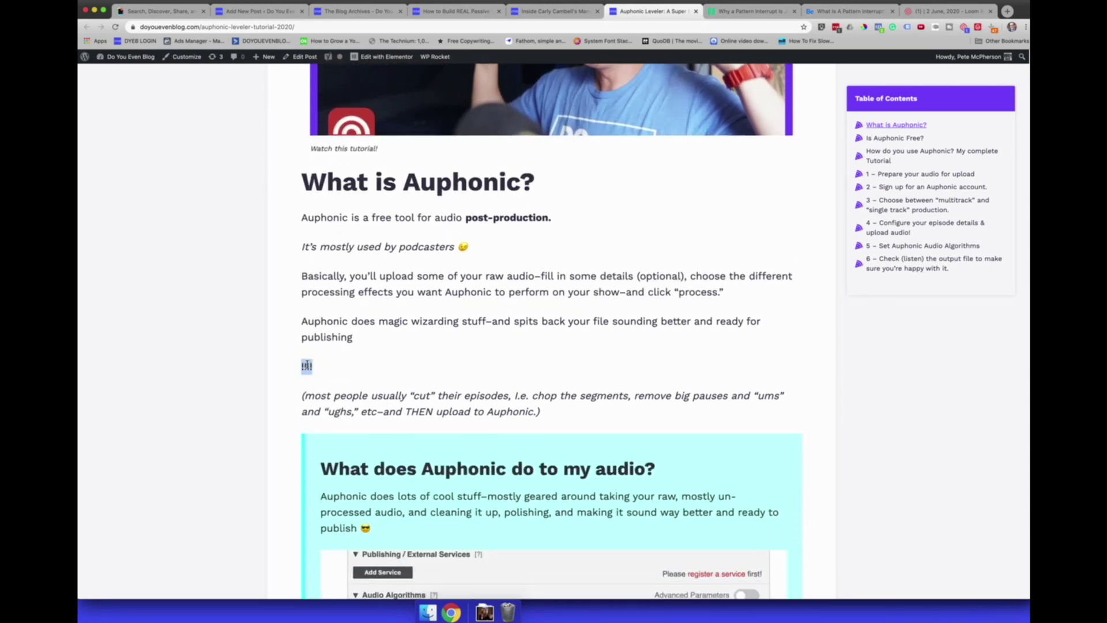
pyautogui.scroll(-1, 370, 366)
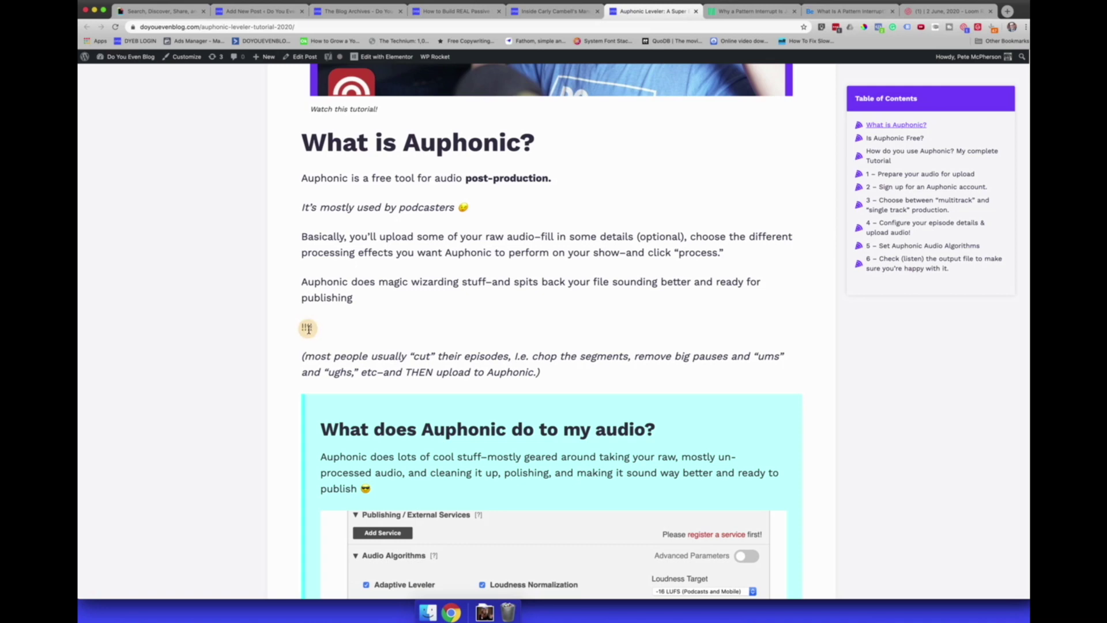
pyautogui.tripleClick(333, 282)
pyautogui.click(315, 328)
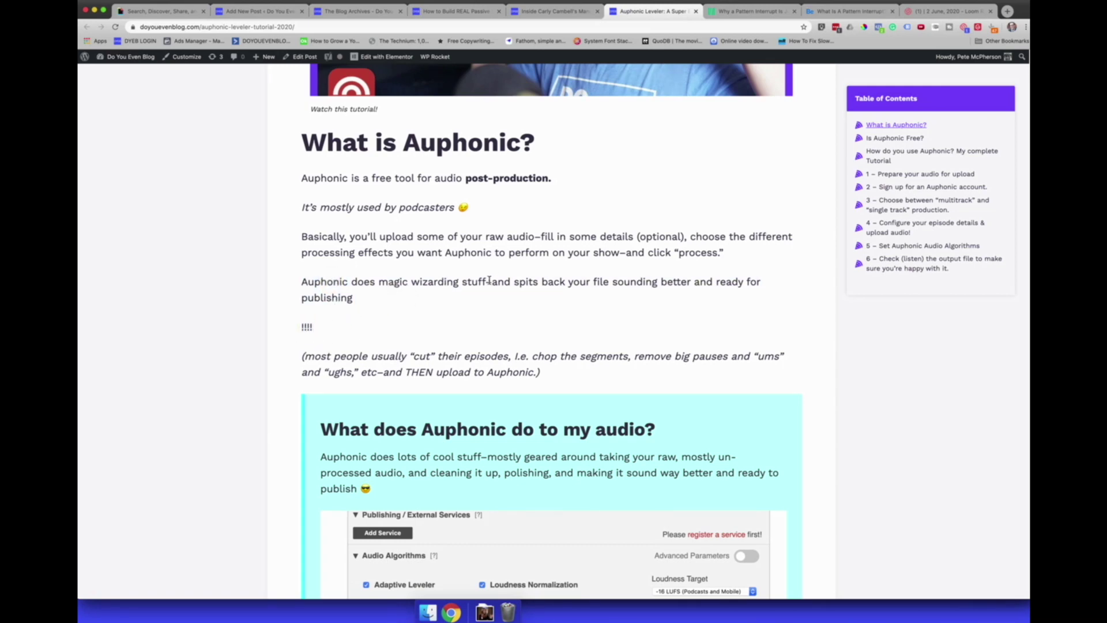